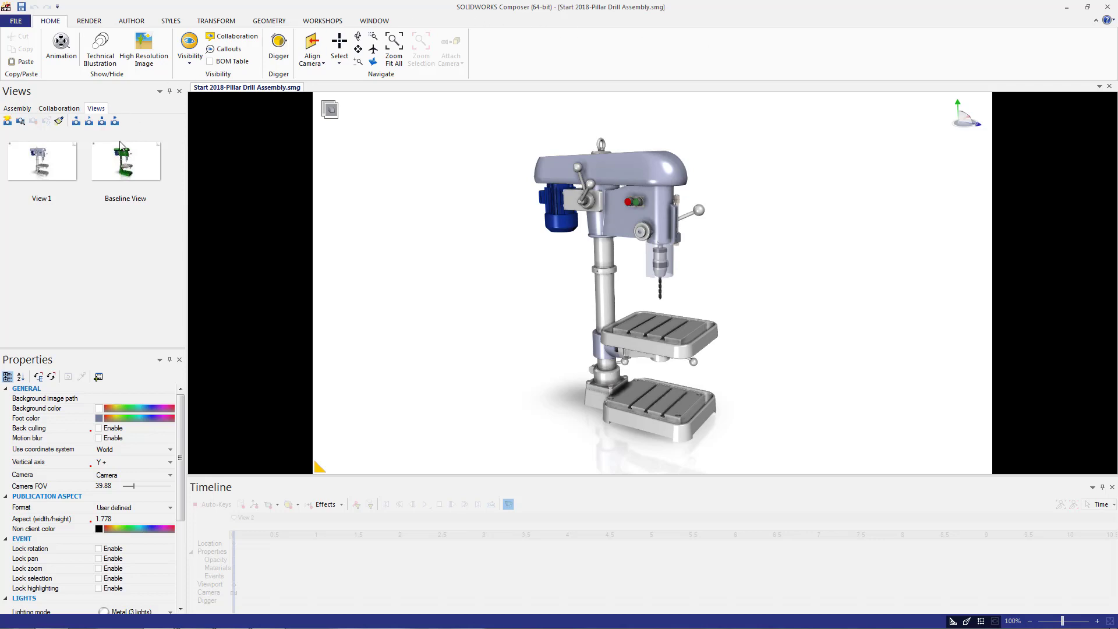
Activate the Baseline View and examine the material and environment effect properties of the belt cover and the vise tray.
{"action": "left_click", "coordinate": [119, 174]}
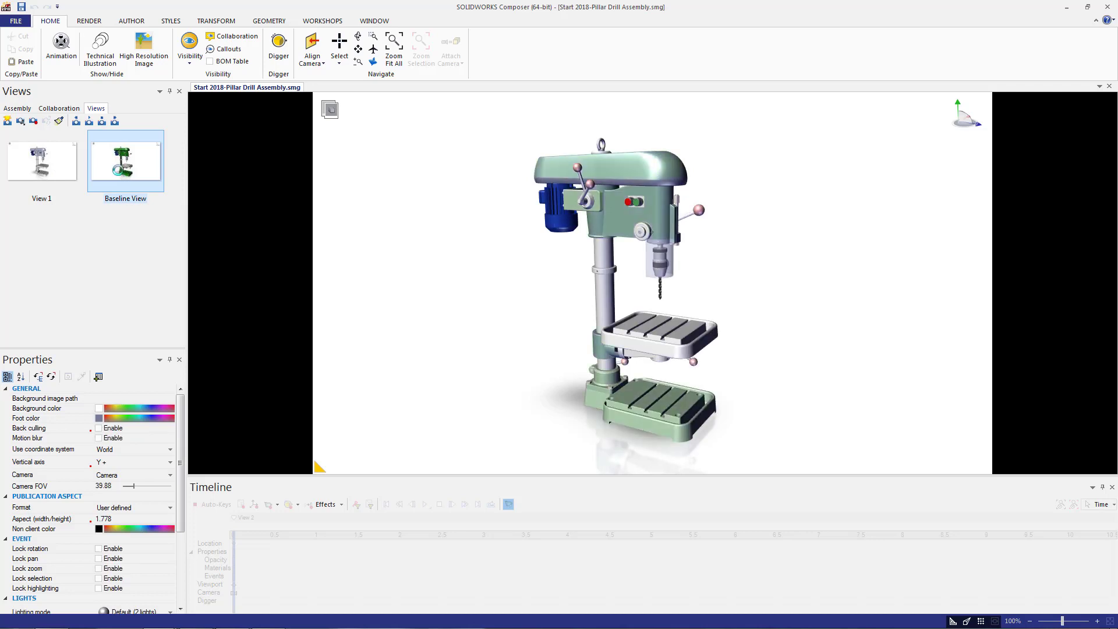
{"action": "left_click", "coordinate": [662, 167]}
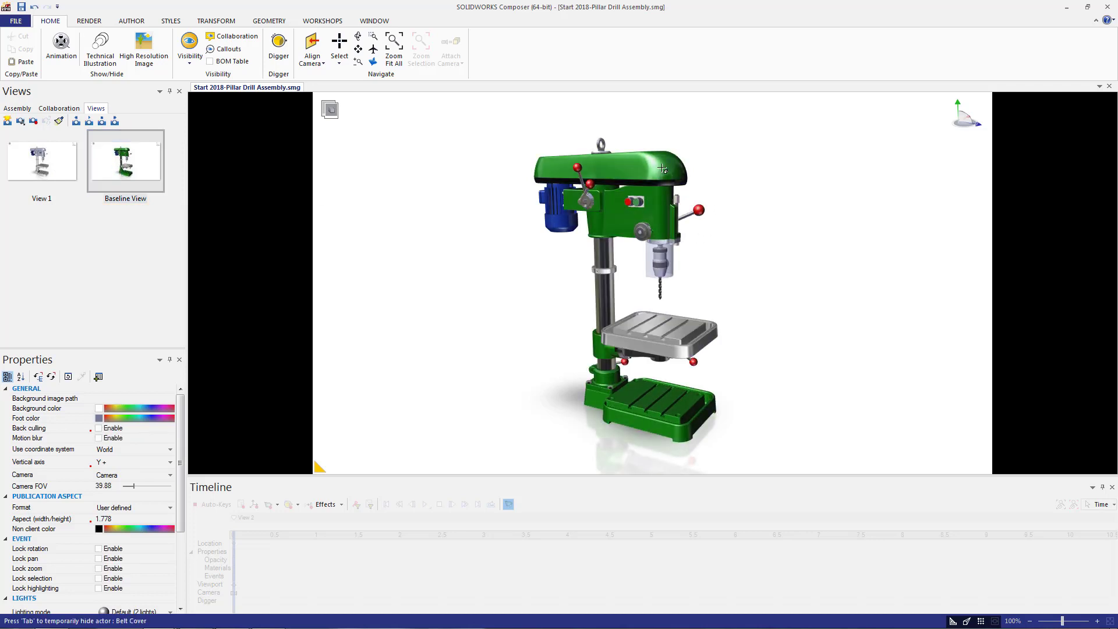
{"action": "left_click", "coordinate": [46, 420]}
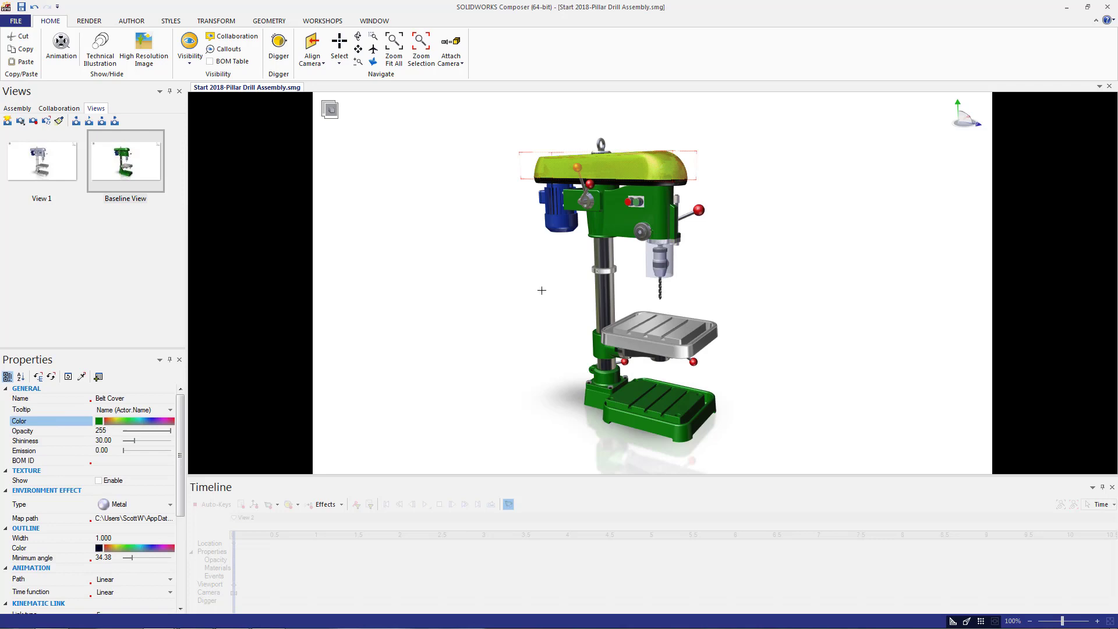
{"action": "scroll", "coordinate": [664, 327], "scroll_direction": "up", "scroll_amount": 2}
{"action": "scroll", "coordinate": [662, 329], "scroll_direction": "up", "scroll_amount": 3}
{"action": "left_click", "coordinate": [533, 318]}
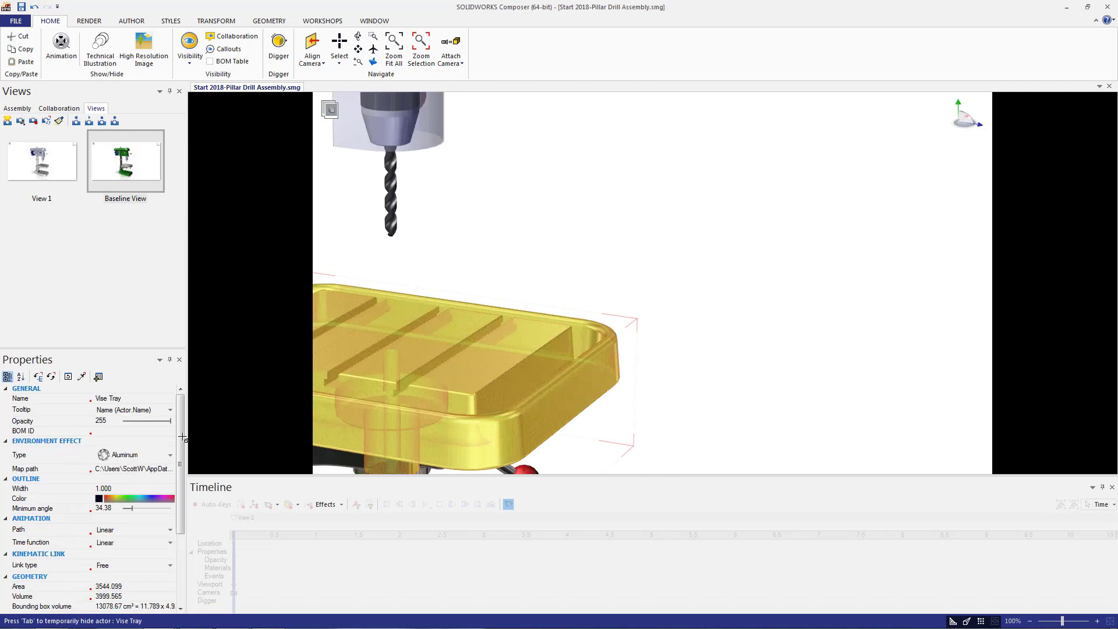
{"action": "scroll", "coordinate": [440, 231], "scroll_direction": "down", "scroll_amount": 3}
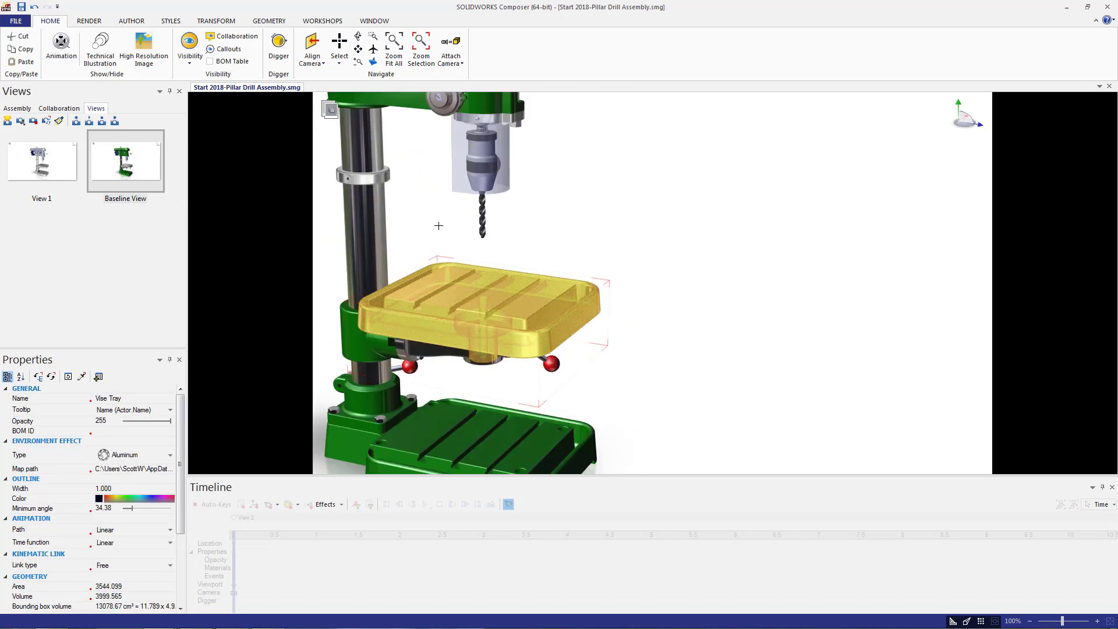
{"action": "scroll", "coordinate": [442, 233], "scroll_direction": "up", "scroll_amount": 3}
{"action": "left_click", "coordinate": [343, 262]}
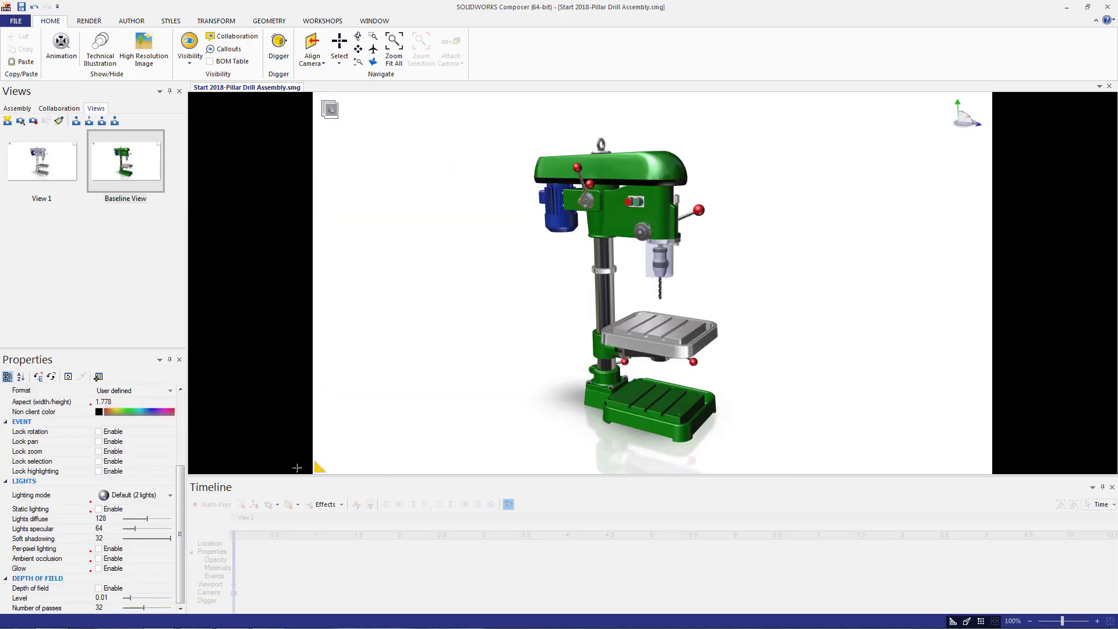
Set the scene's lighting mode to Medium (2 lights) and enable ambient occlusion.
{"action": "left_click", "coordinate": [143, 498]}
{"action": "left_click", "coordinate": [134, 539]}
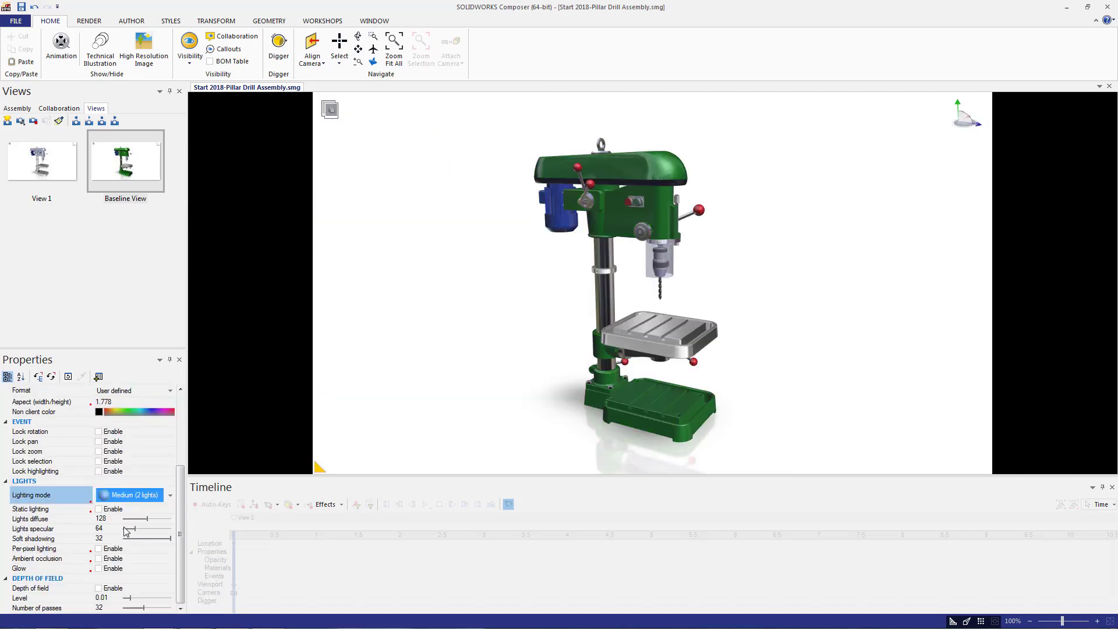
{"action": "left_click", "coordinate": [98, 558]}
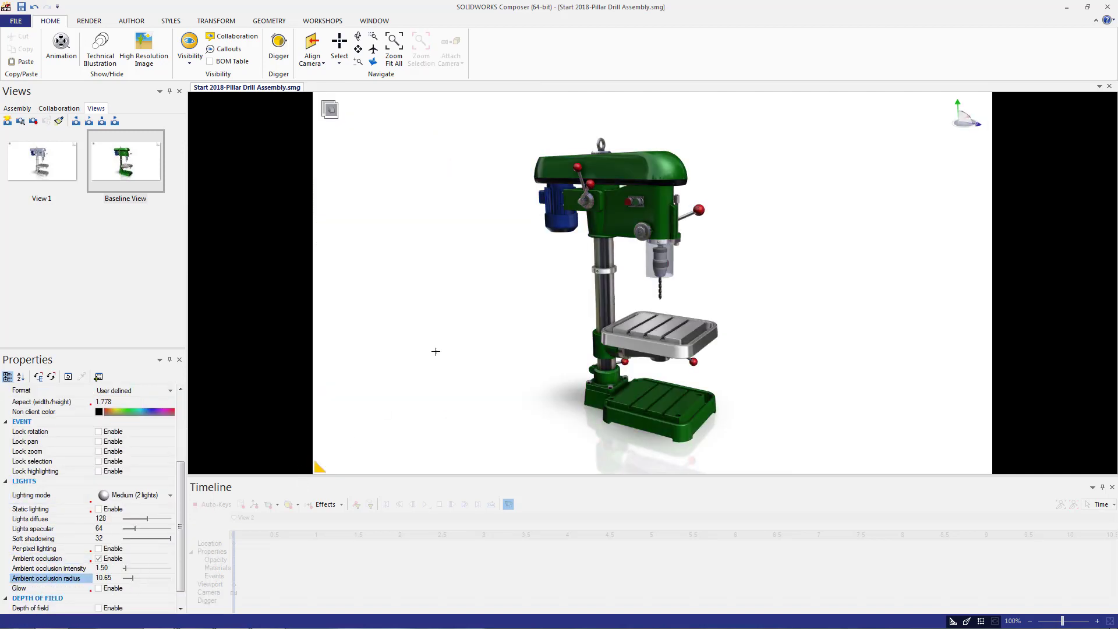
Examine the mirror, shadow, grid and border properties of the environment's Ground.
{"action": "left_click", "coordinate": [59, 109]}
{"action": "left_click", "coordinate": [55, 207]}
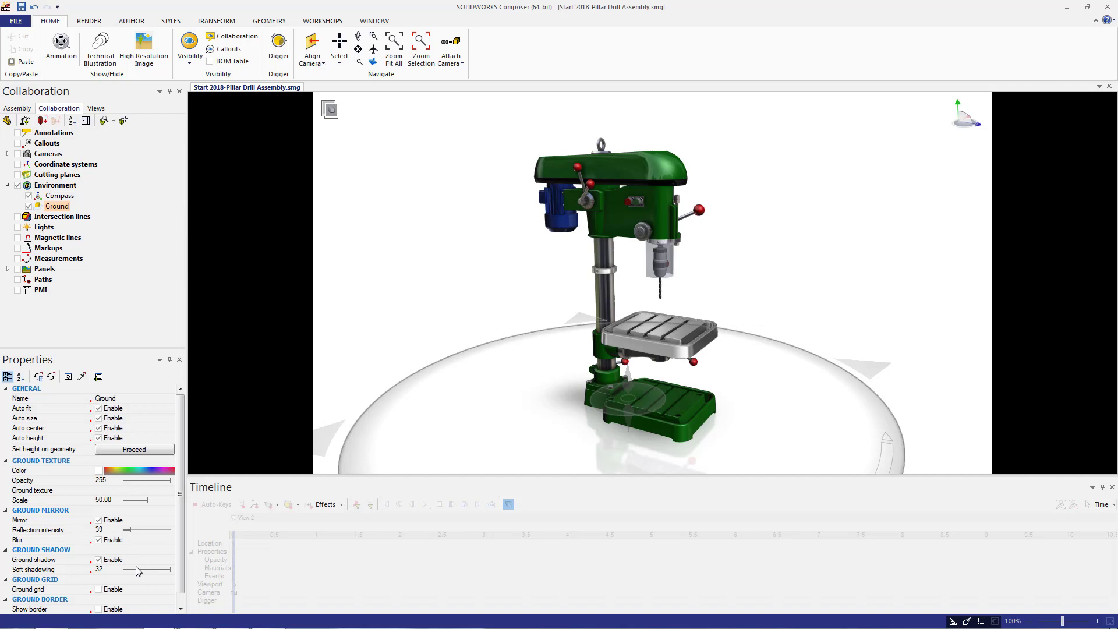
{"action": "left_click", "coordinate": [174, 570]}
{"action": "scroll", "coordinate": [173, 537], "scroll_direction": "down", "scroll_amount": 1}
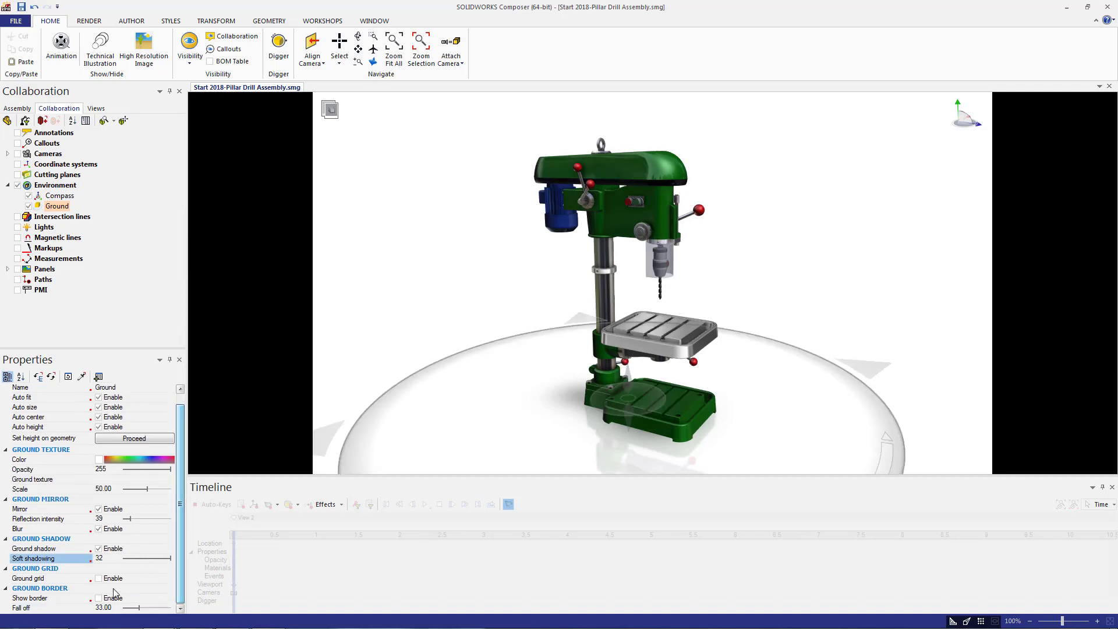
{"action": "left_click", "coordinate": [105, 579]}
{"action": "left_click", "coordinate": [448, 303]}
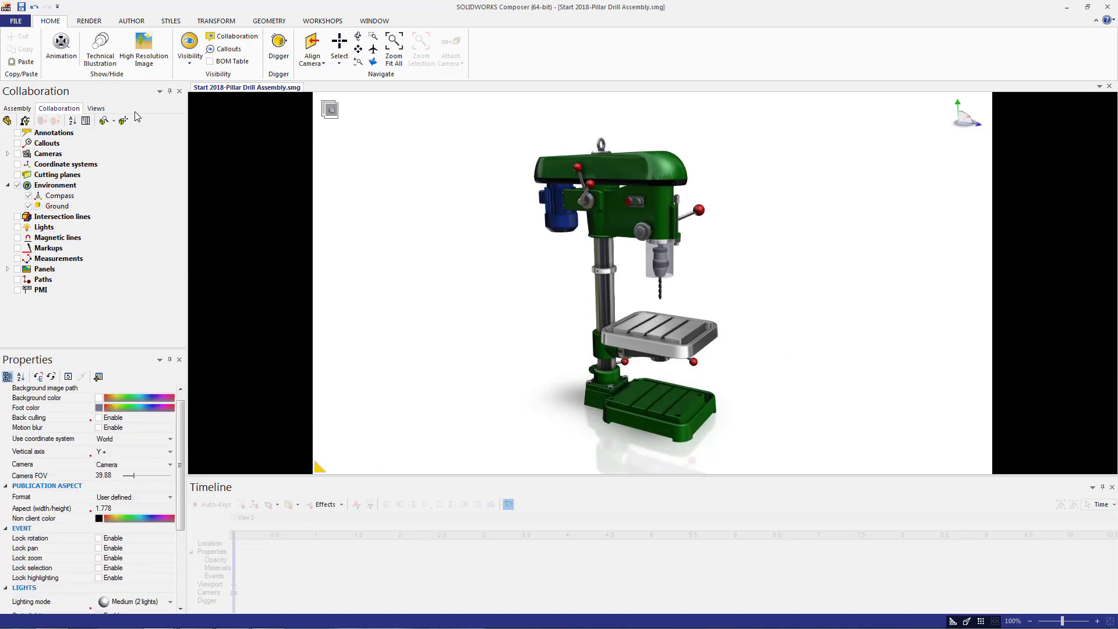
Update the Baseline View with the new lighting and place it on the animation timeline at 2 seconds.
{"action": "left_click", "coordinate": [96, 108]}
{"action": "left_click", "coordinate": [114, 152]}
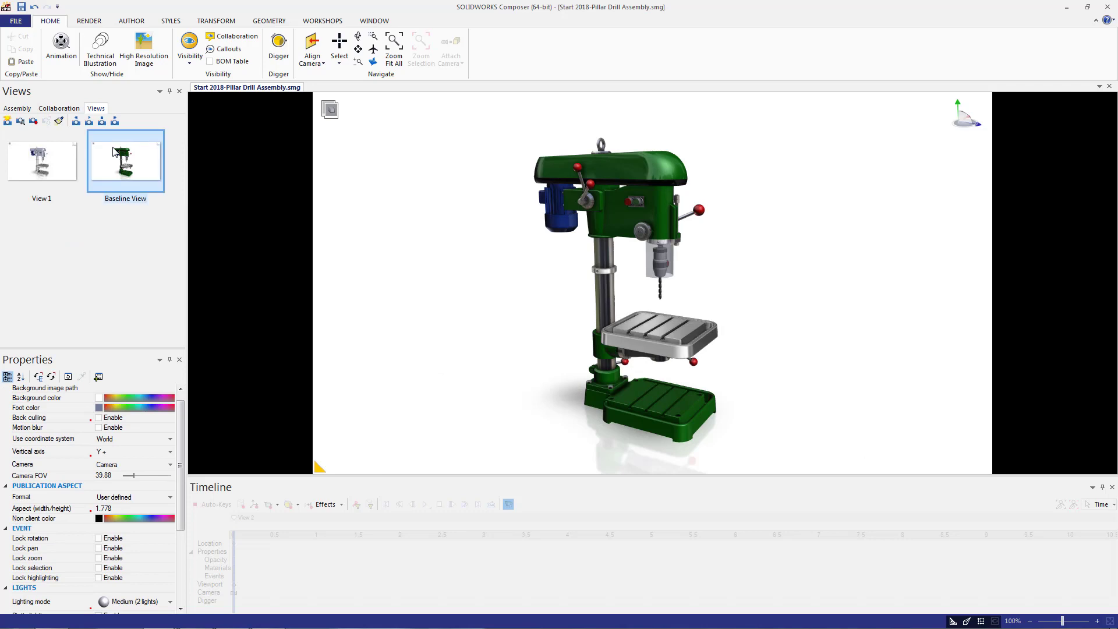
{"action": "left_click", "coordinate": [330, 110]}
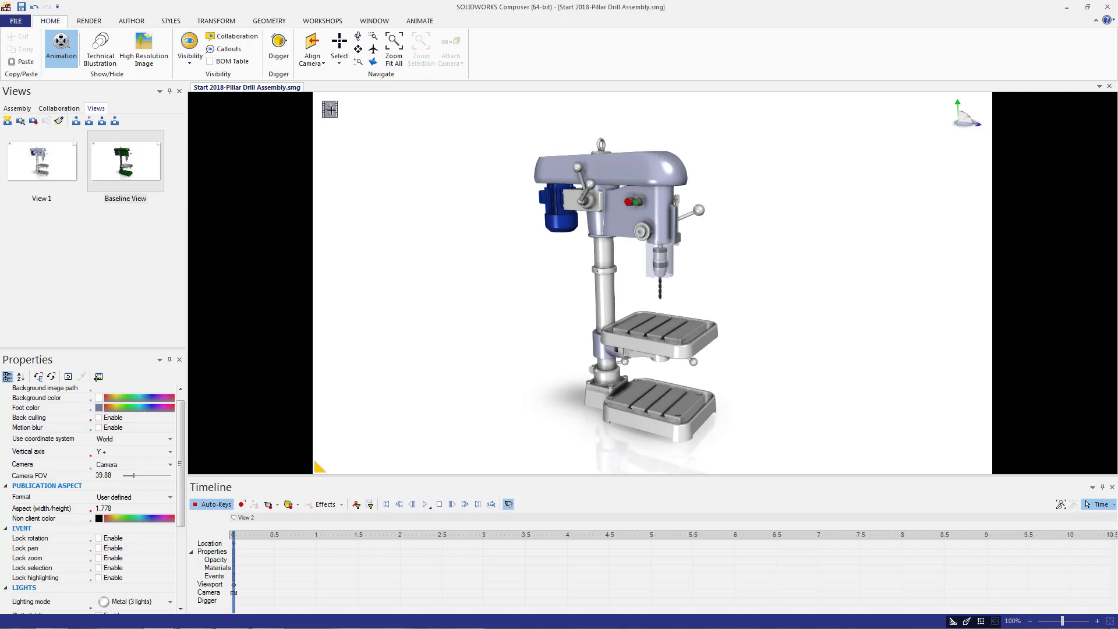
{"action": "left_click_drag", "start_coordinate": [128, 163], "coordinate": [236, 529]}
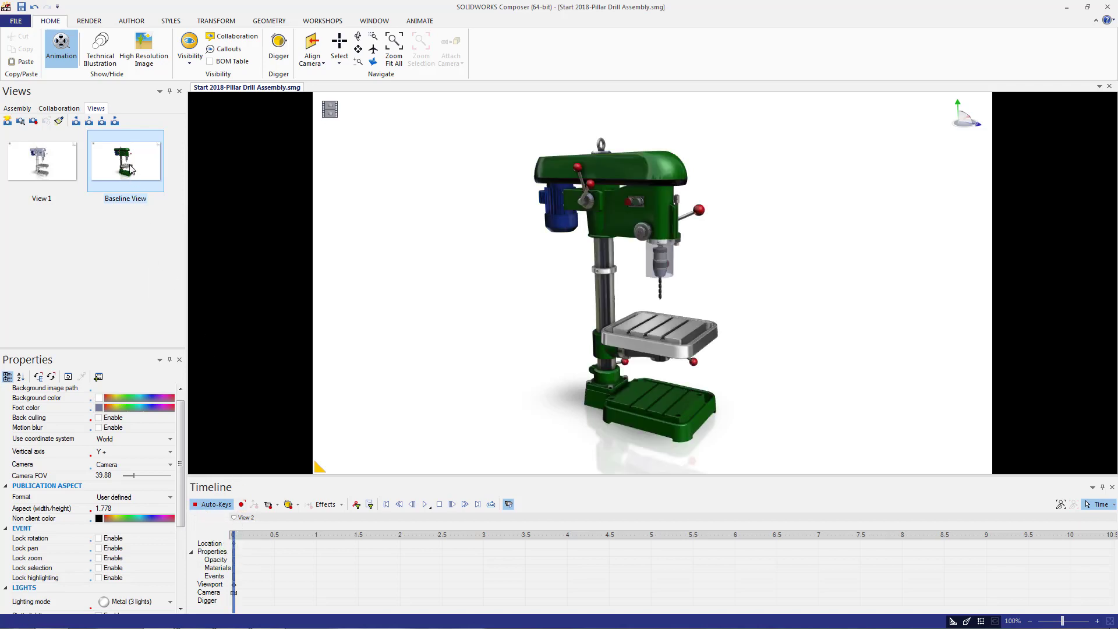
{"action": "left_click_drag", "start_coordinate": [130, 168], "coordinate": [568, 592]}
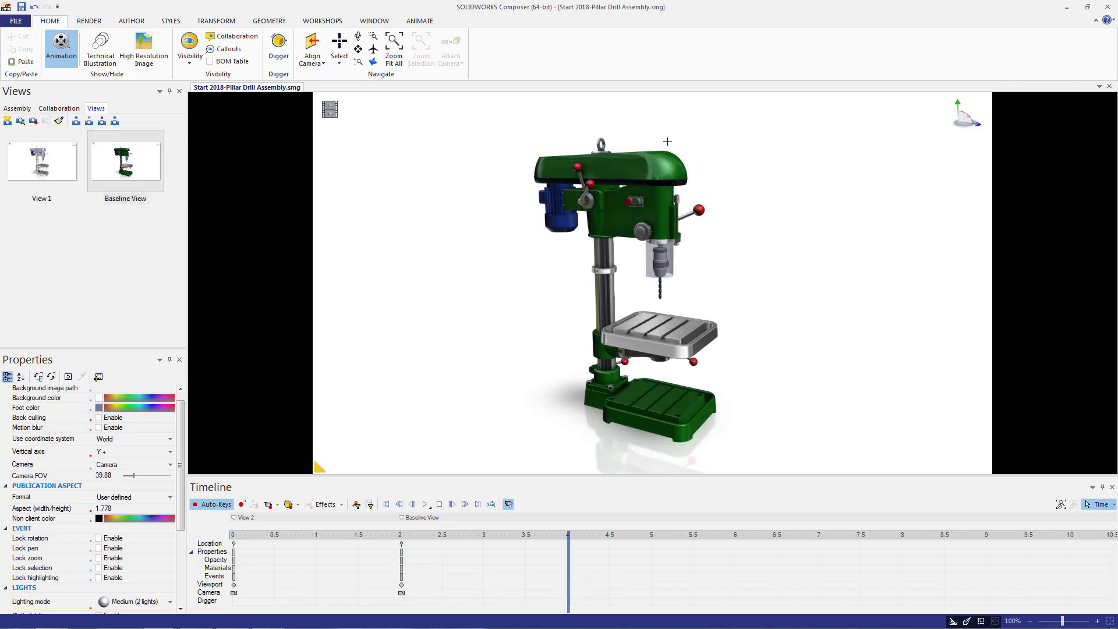
Frame a close-up of the belt cover from slightly above and set a camera key at 4 seconds.
{"action": "left_click", "coordinate": [647, 167]}
{"action": "scroll", "coordinate": [793, 308], "scroll_direction": "up", "scroll_amount": 5}
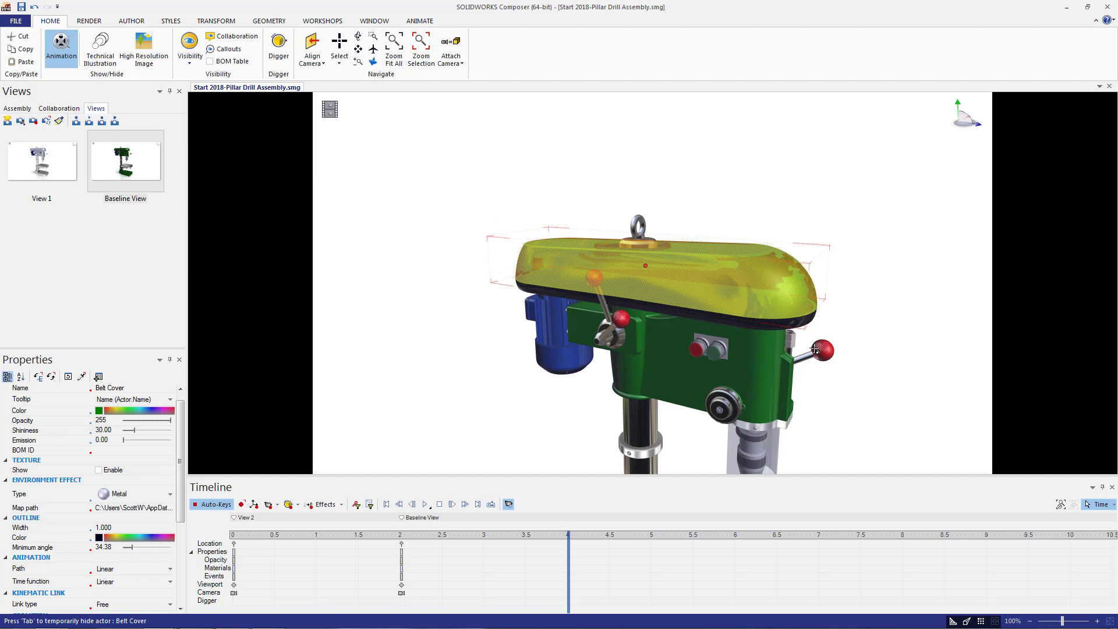
{"action": "left_click_drag", "start_coordinate": [793, 309], "coordinate": [799, 212]}
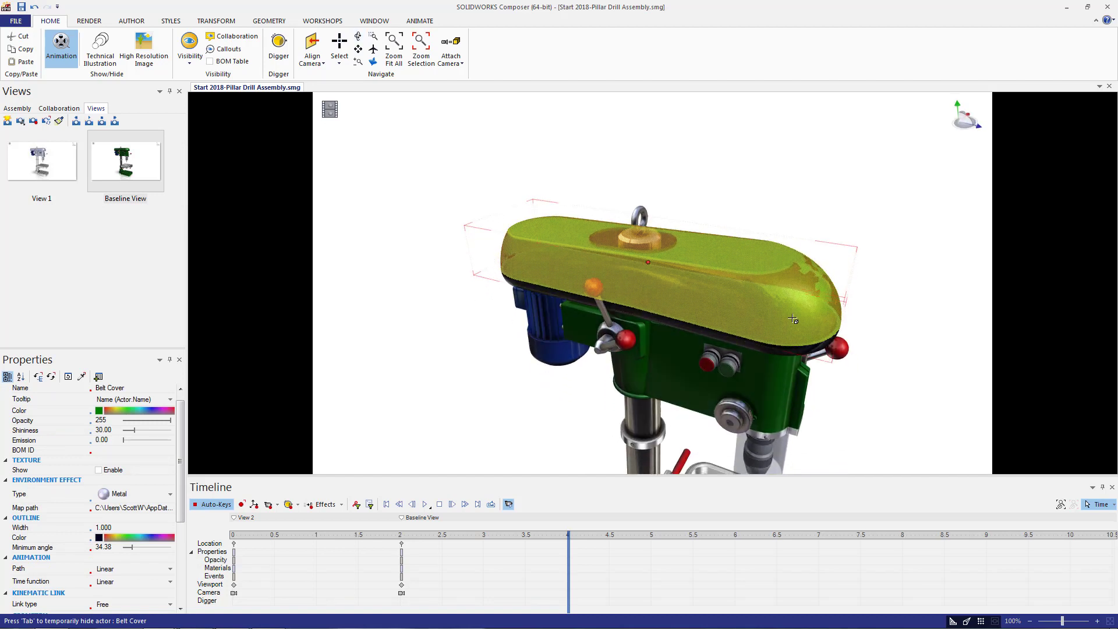
{"action": "left_click", "coordinate": [778, 206]}
{"action": "left_click", "coordinate": [268, 504]}
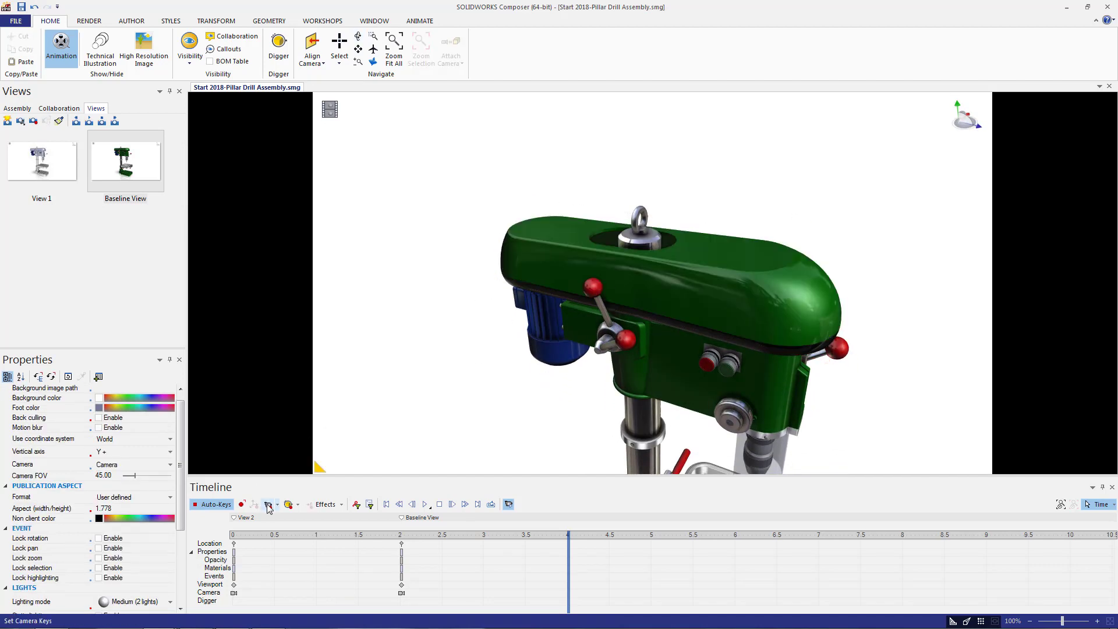
Open the Animation Library workshop, review the Highlight animations and switch to the Motion group to review its animations.
{"action": "left_click", "coordinate": [332, 23]}
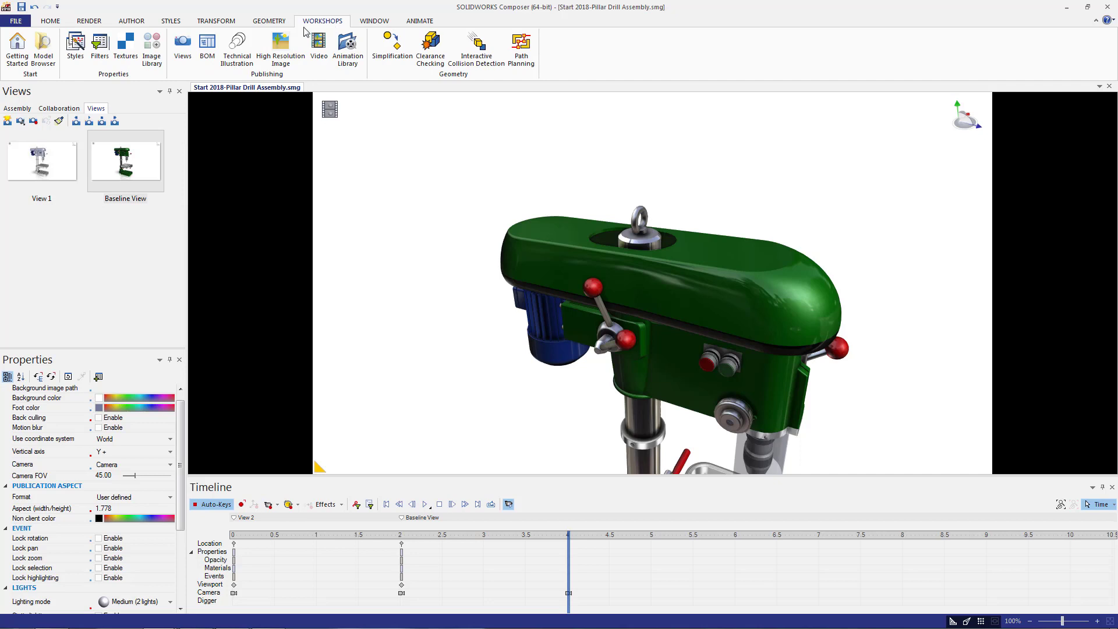
{"action": "left_click", "coordinate": [343, 56]}
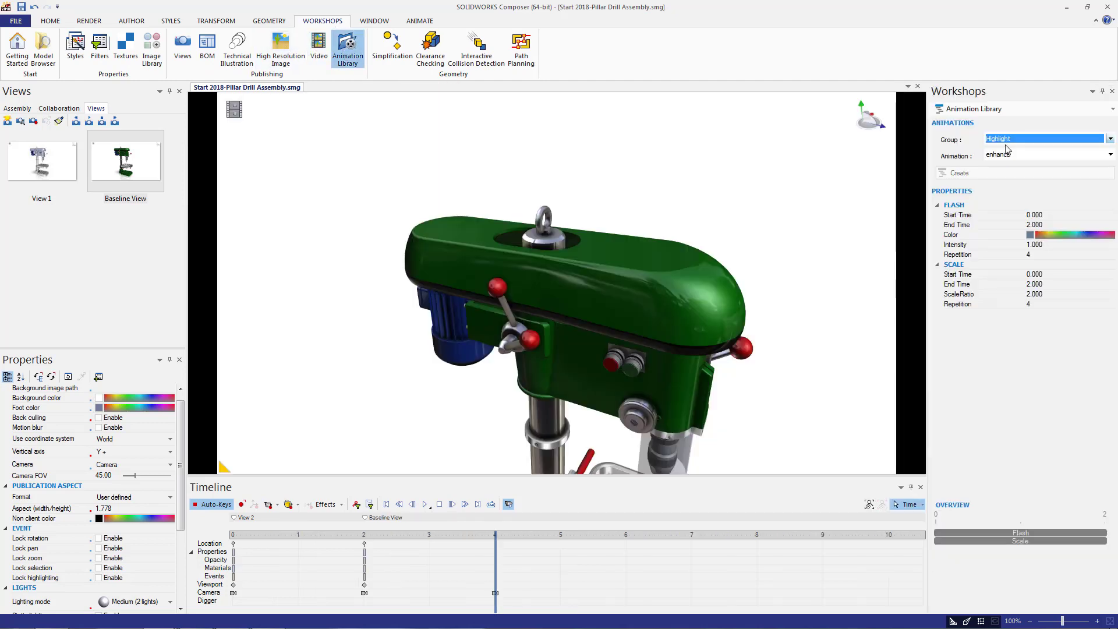
{"action": "left_click", "coordinate": [1013, 155]}
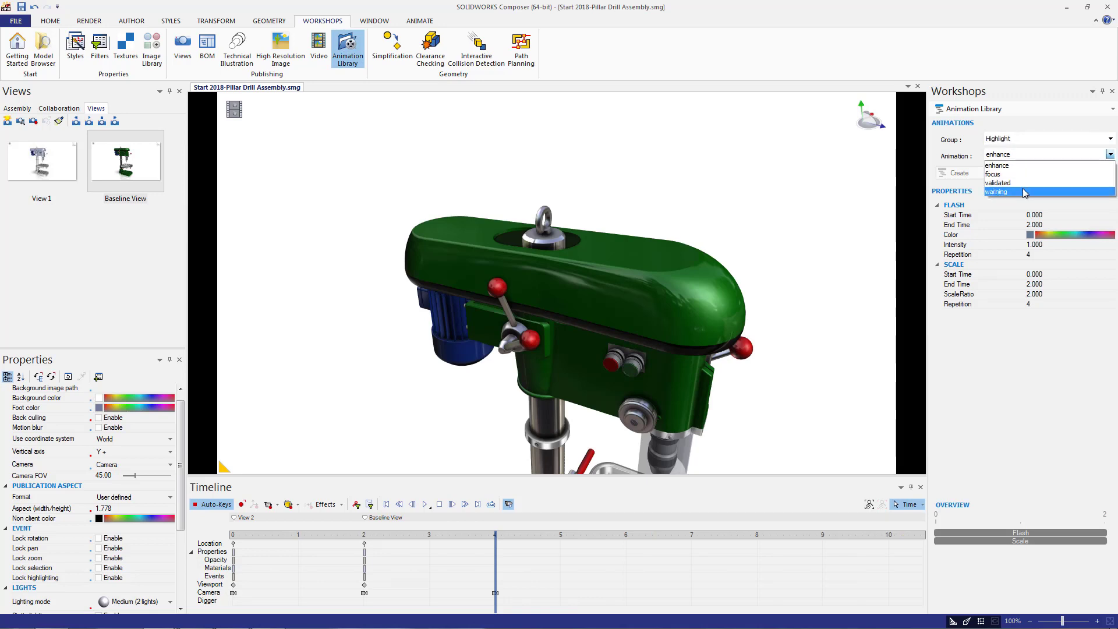
{"action": "left_click", "coordinate": [1028, 143]}
{"action": "left_click", "coordinate": [1036, 140]}
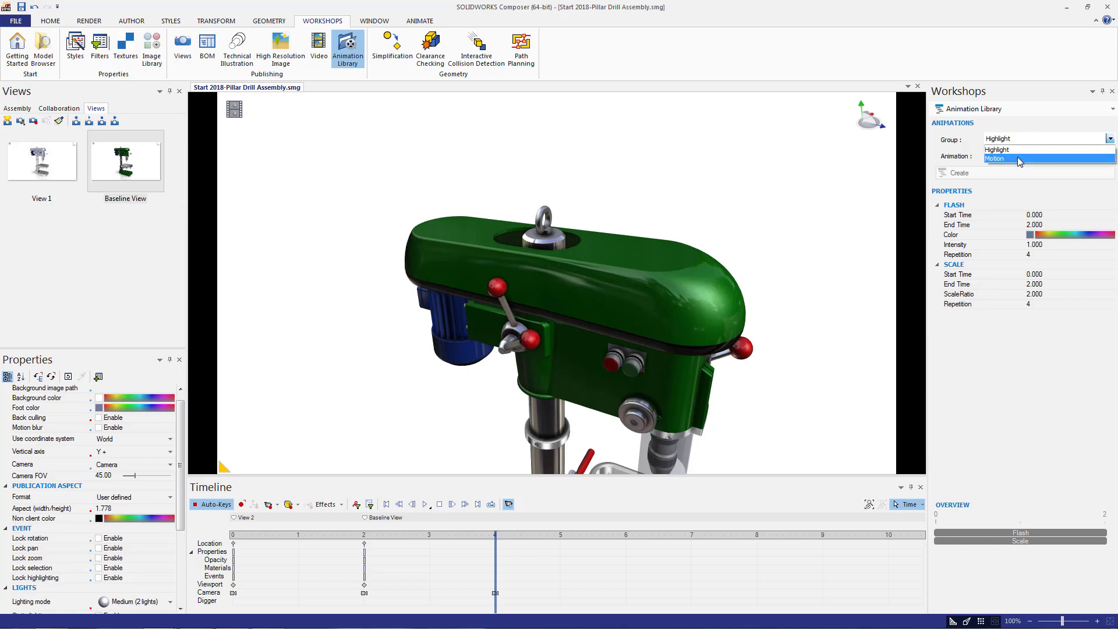
{"action": "left_click", "coordinate": [1018, 158]}
{"action": "left_click", "coordinate": [1028, 154]}
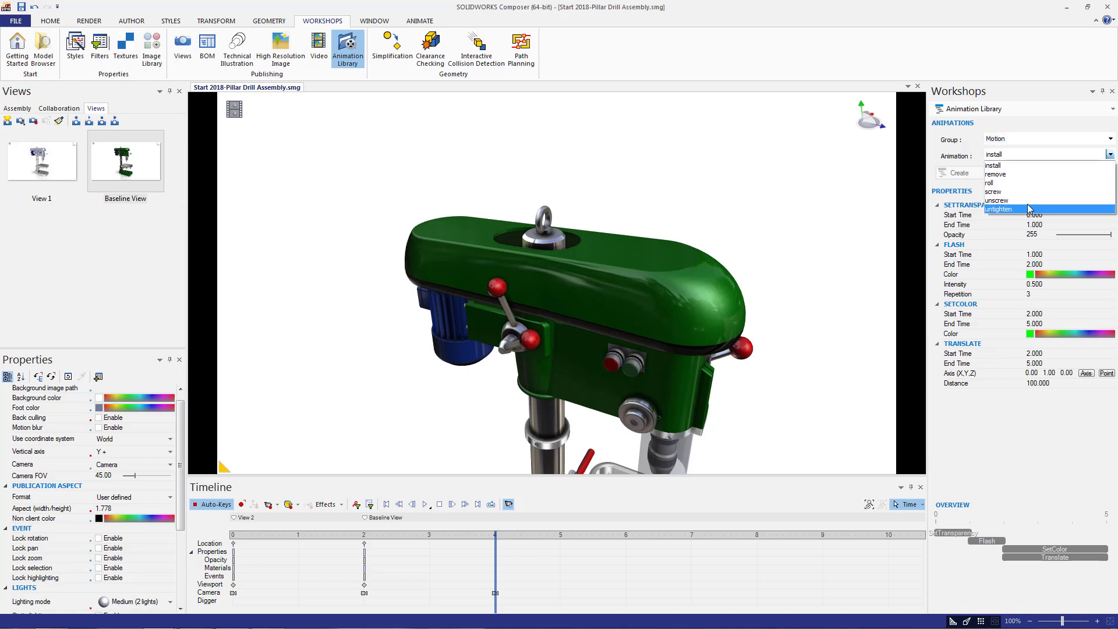
{"action": "left_click", "coordinate": [1026, 128]}
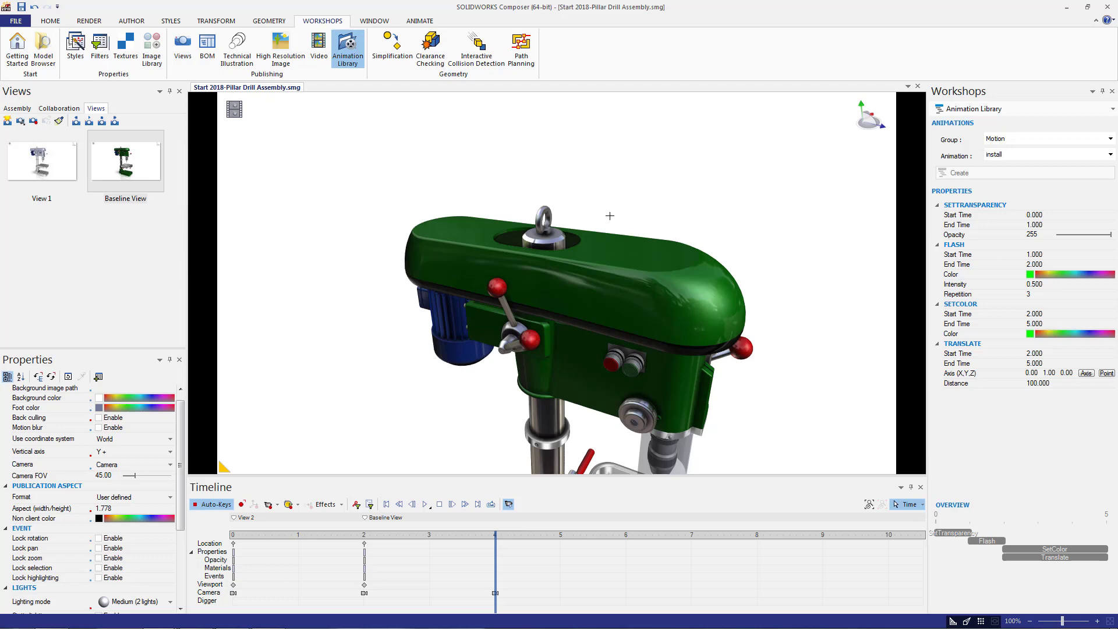
Select the belt cover and choose the remove animation from the Motion group for it.
{"action": "left_click", "coordinate": [635, 256]}
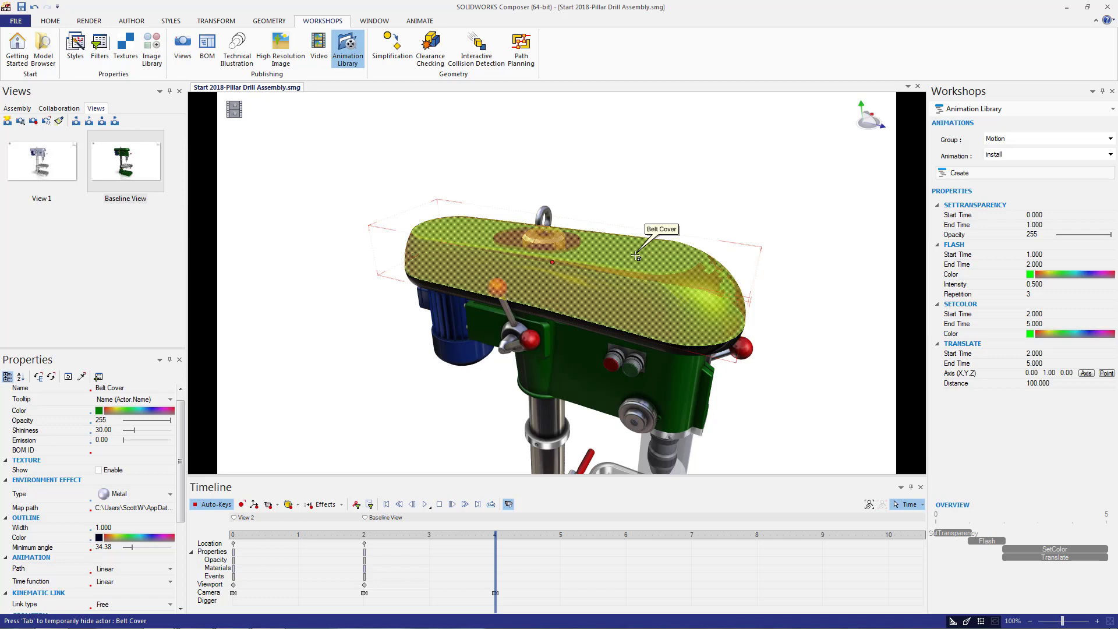
{"action": "left_click", "coordinate": [1013, 141]}
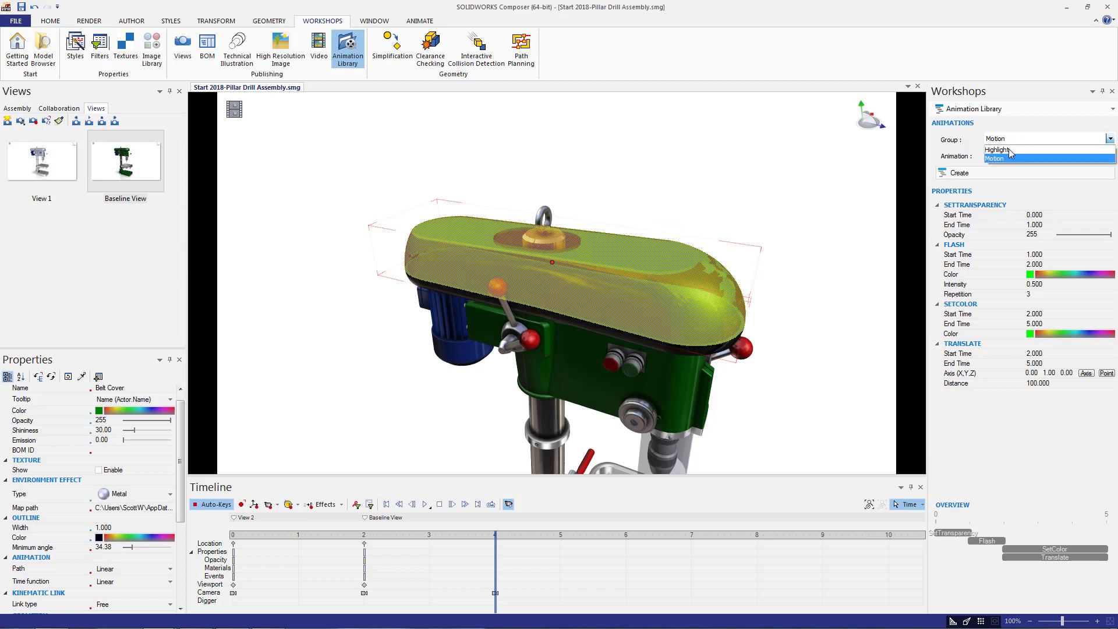
{"action": "left_click", "coordinate": [1003, 159]}
{"action": "left_click", "coordinate": [1010, 156]}
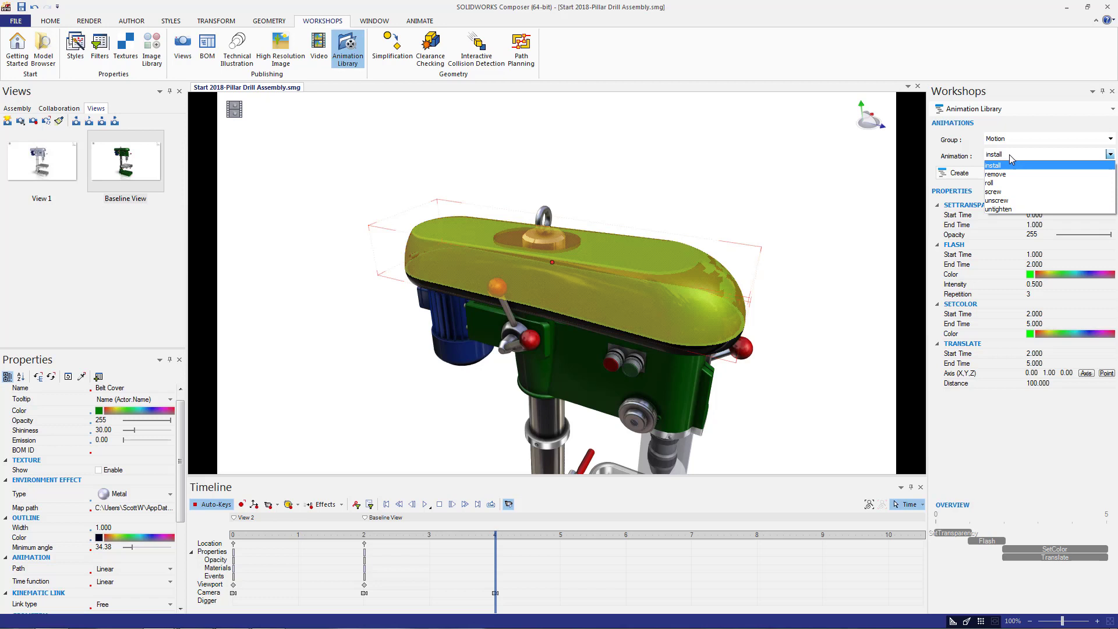
{"action": "left_click", "coordinate": [1001, 174]}
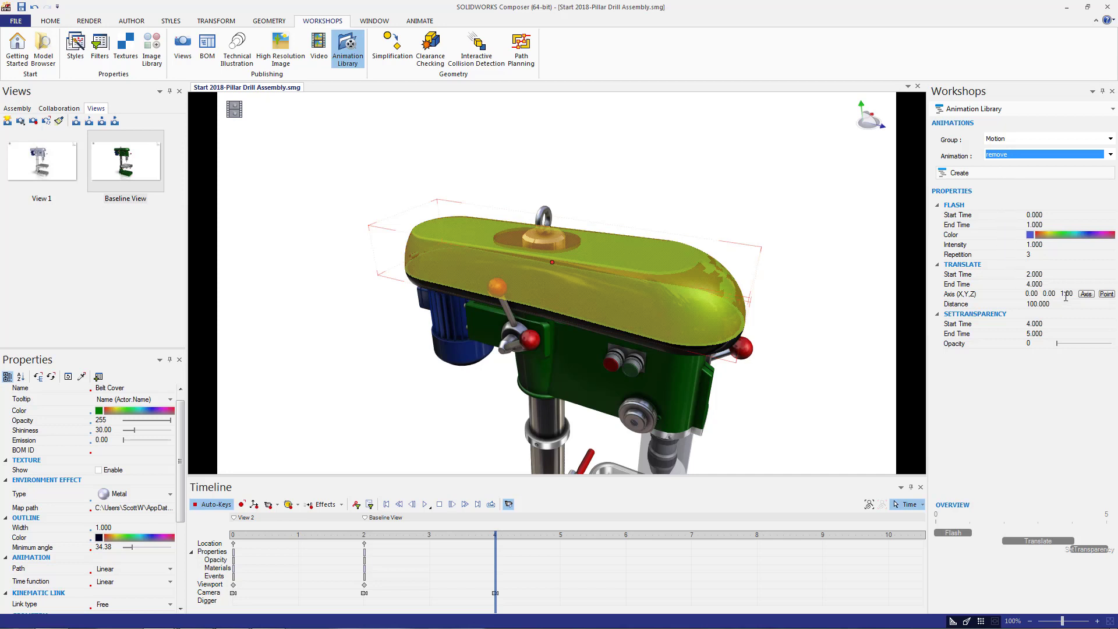
Create the belt cover's remove animation with the translate axis set to 0, 2, 0 and play it back.
{"action": "left_click_drag", "start_coordinate": [1063, 291], "coordinate": [1058, 293]}
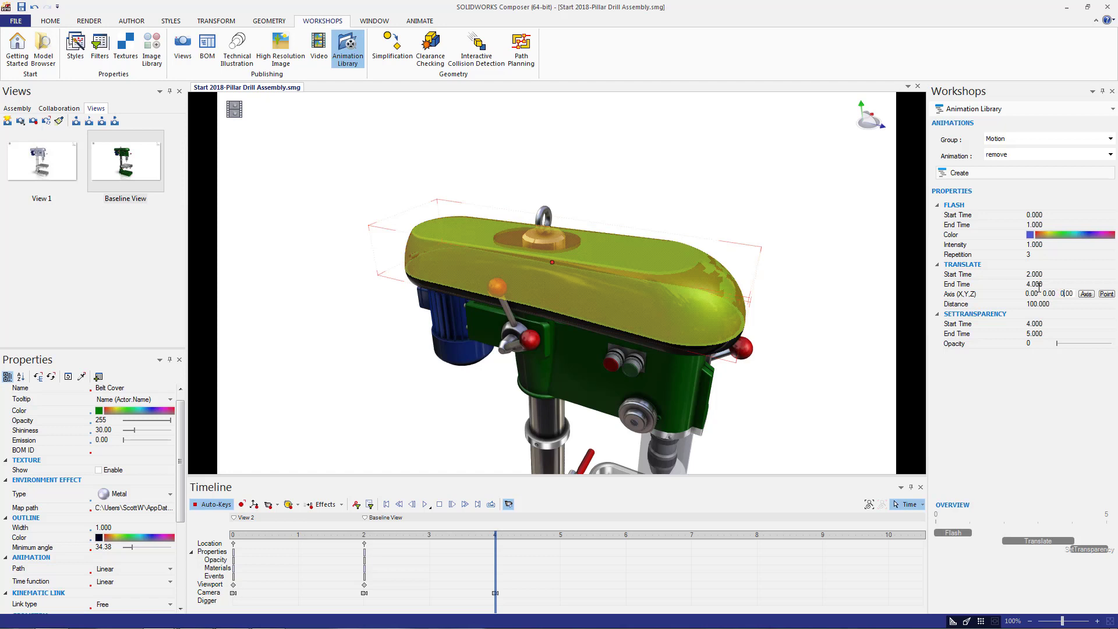
{"action": "type", "text": "0"}
{"action": "left_click", "coordinate": [1050, 293]}
{"action": "left_click_drag", "start_coordinate": [1048, 294], "coordinate": [1023, 292]}
{"action": "left_click", "coordinate": [959, 174]}
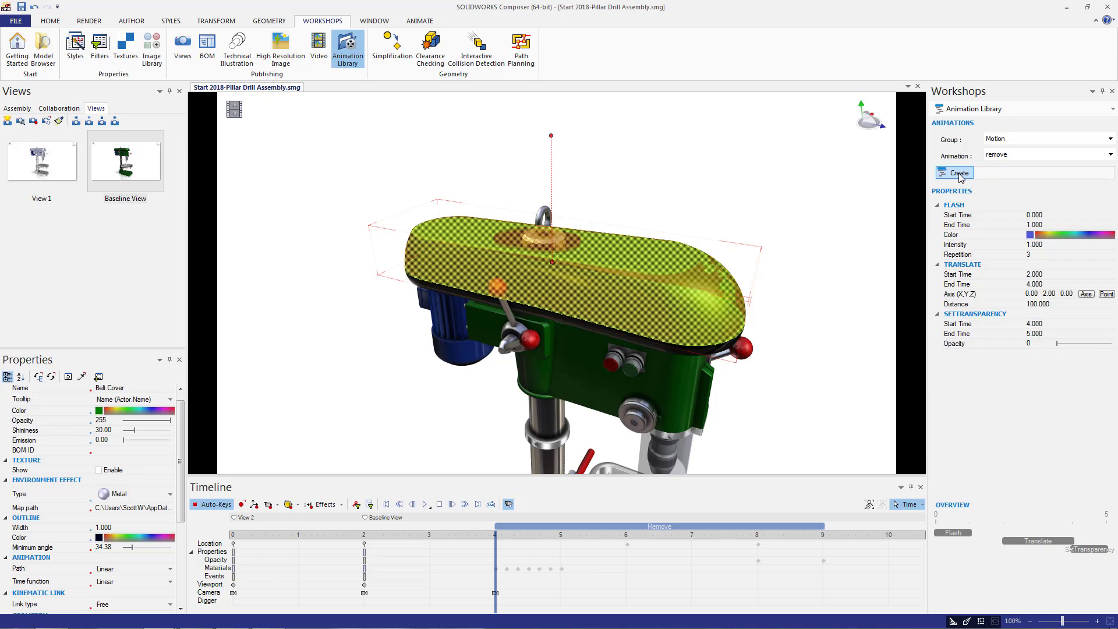
{"action": "left_click", "coordinate": [425, 505]}
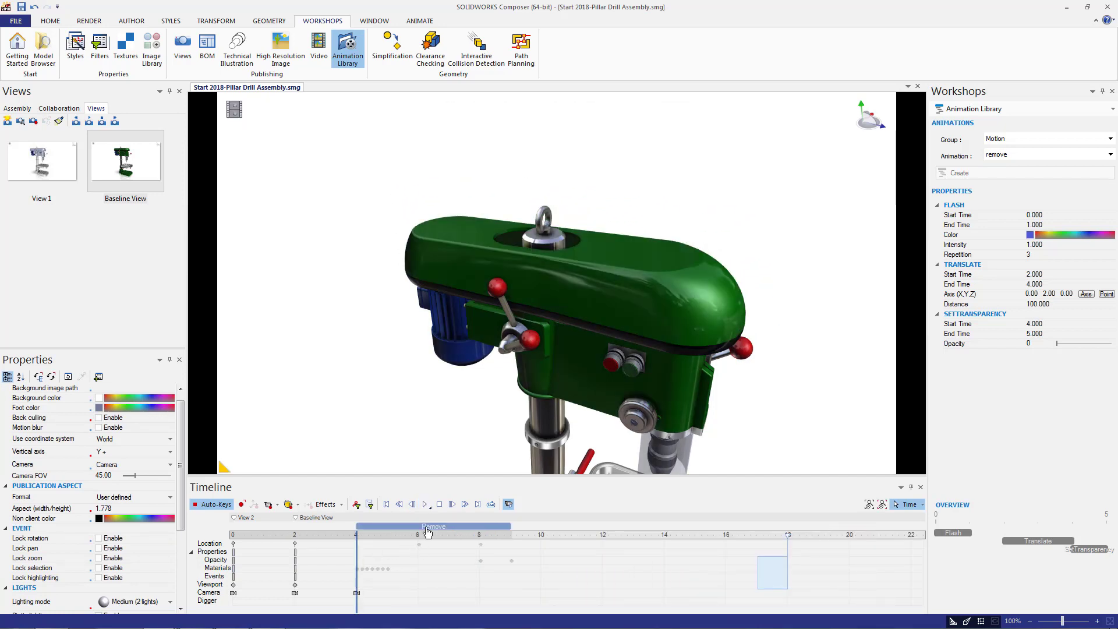
Update the belt cover's remove animation with a red flash ending at 4 seconds and 5 repetitions, and play it back.
{"action": "left_click", "coordinate": [426, 527]}
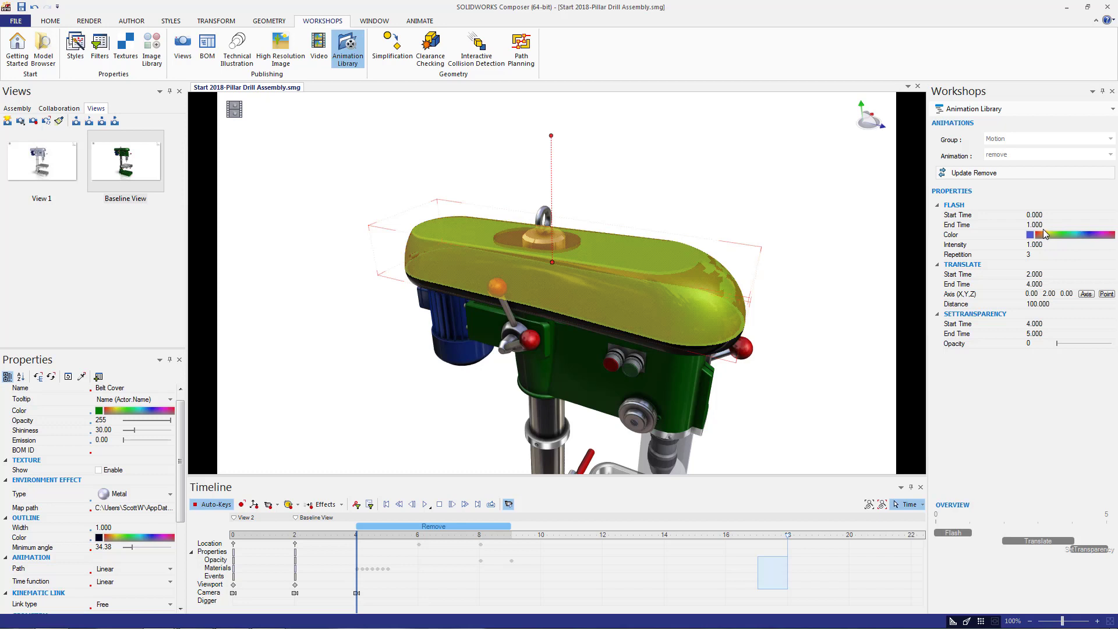
{"action": "left_click", "coordinate": [1019, 225]}
{"action": "type", "text": "3"}
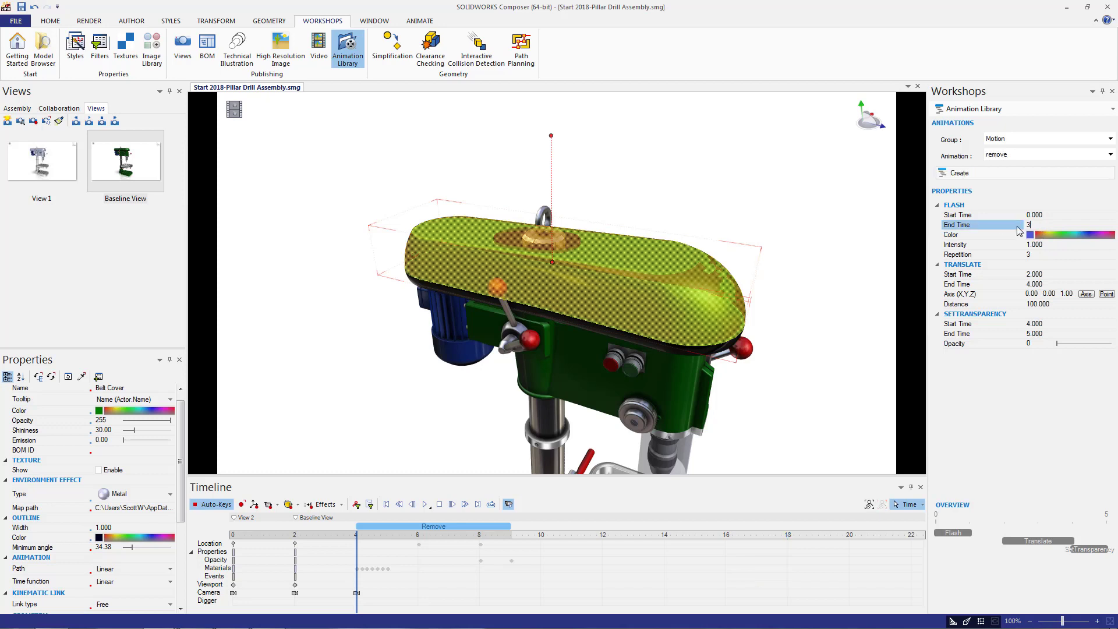
{"action": "left_click", "coordinate": [1028, 236]}
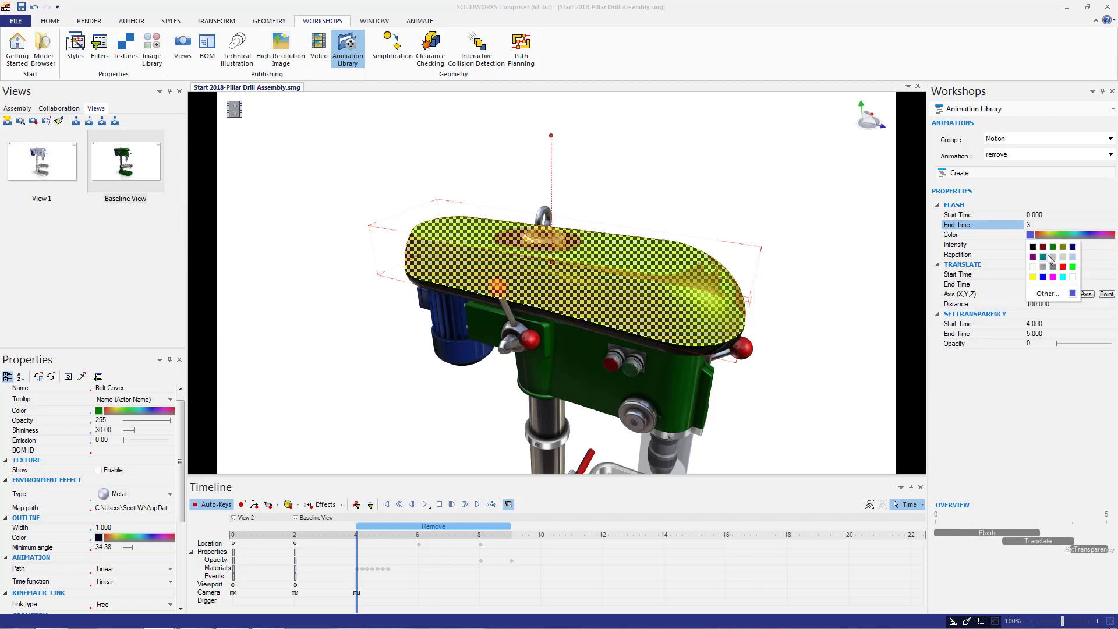
{"action": "left_click", "coordinate": [1062, 269]}
{"action": "left_click", "coordinate": [1025, 255]}
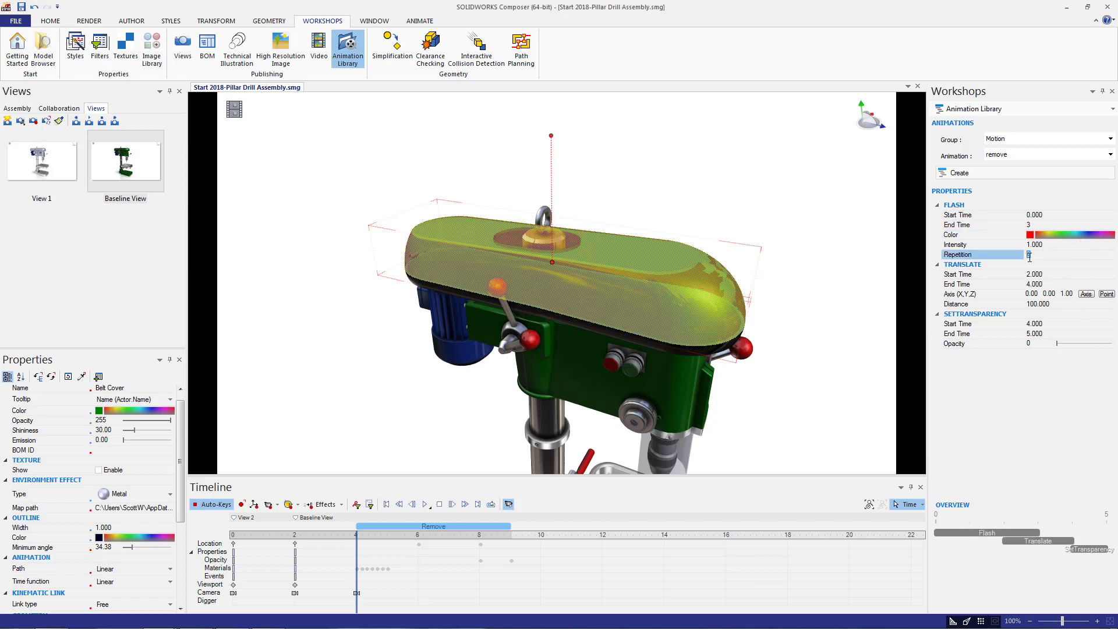
{"action": "key", "text": "Return"}
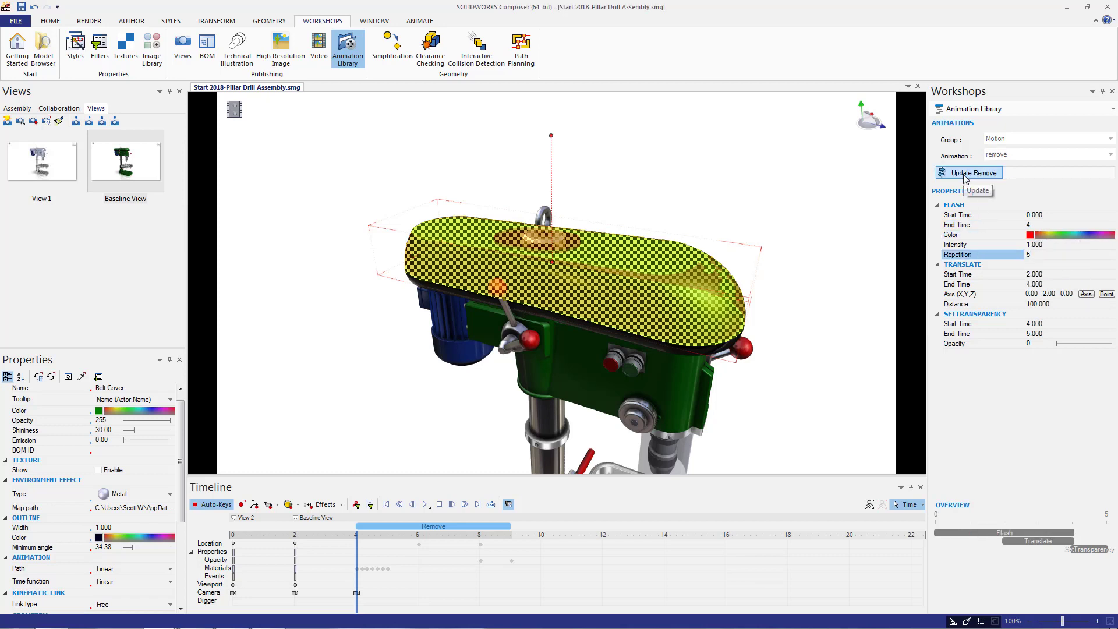
{"action": "left_click", "coordinate": [965, 175]}
{"action": "left_click", "coordinate": [426, 504]}
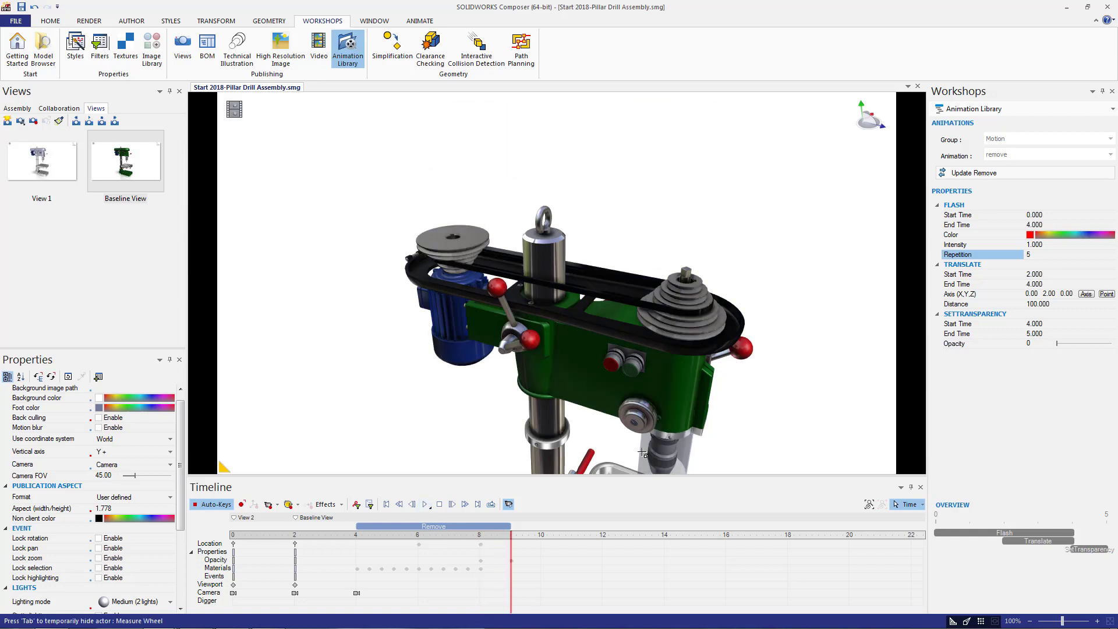
Create a focus animation from the Highlight group for the belt, starting at 12 seconds.
{"action": "left_click", "coordinate": [602, 547]}
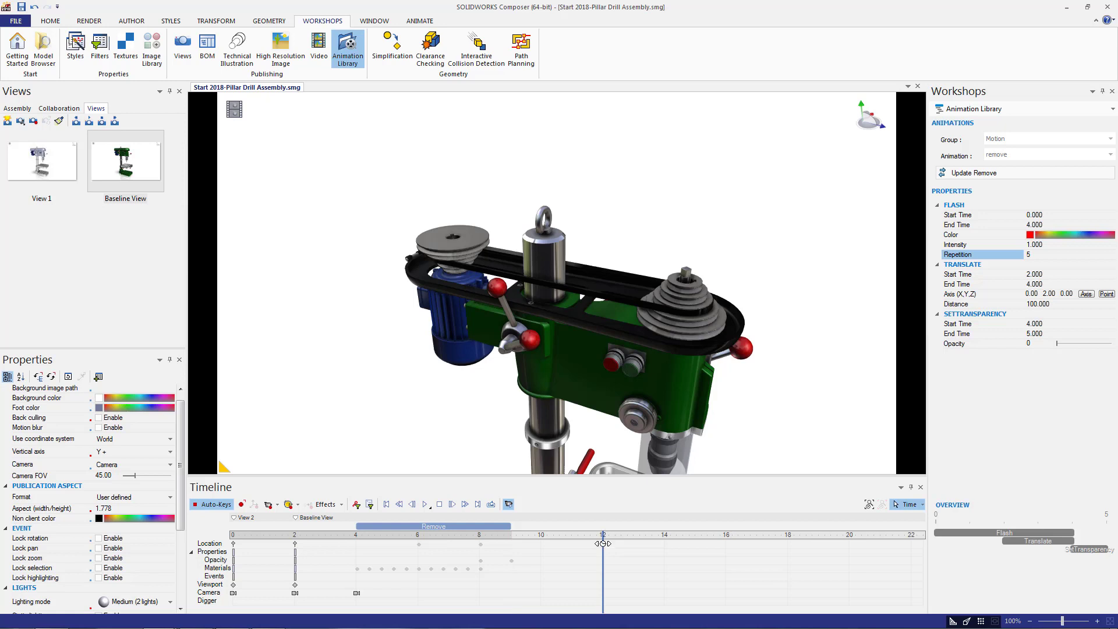
{"action": "left_click", "coordinate": [599, 295]}
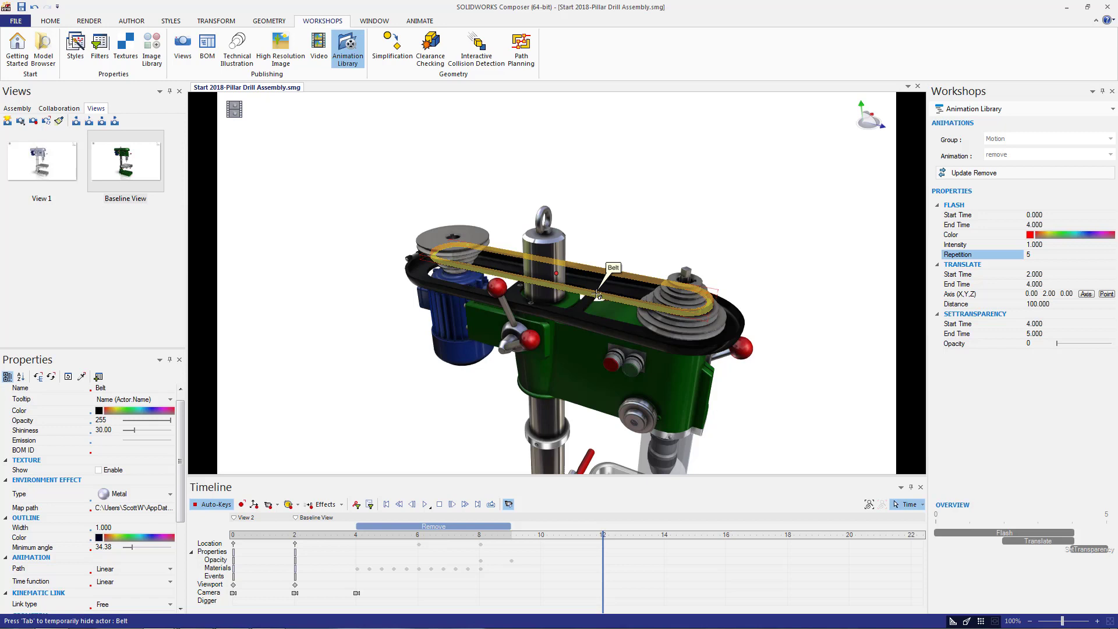
{"action": "left_click", "coordinate": [1019, 140]}
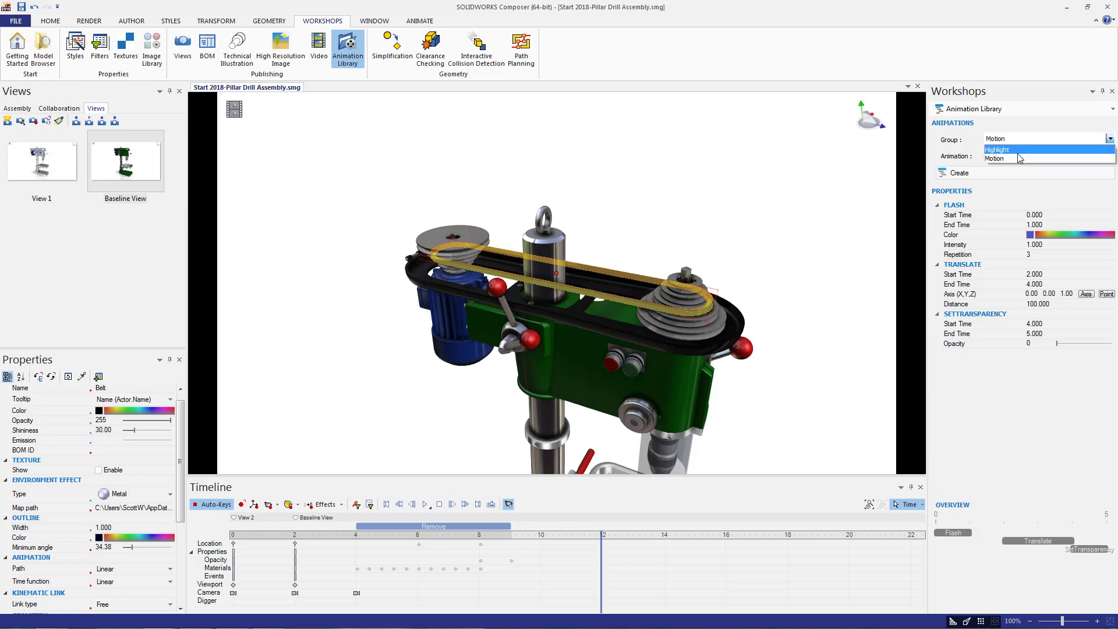
{"action": "left_click", "coordinate": [1018, 150]}
{"action": "left_click", "coordinate": [1021, 156]}
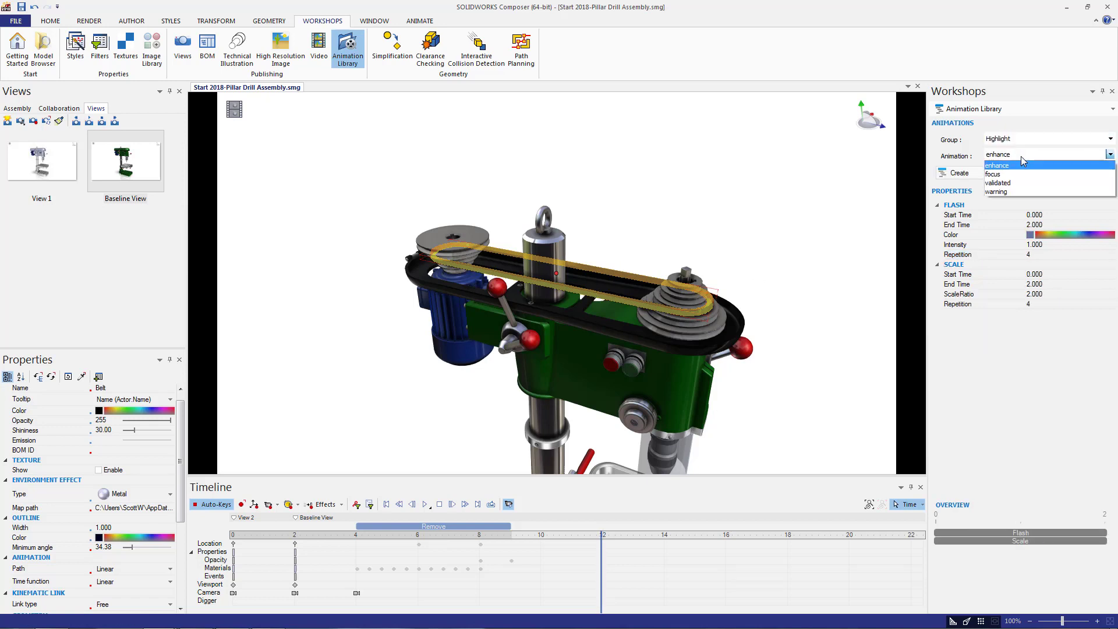
{"action": "left_click", "coordinate": [1024, 175]}
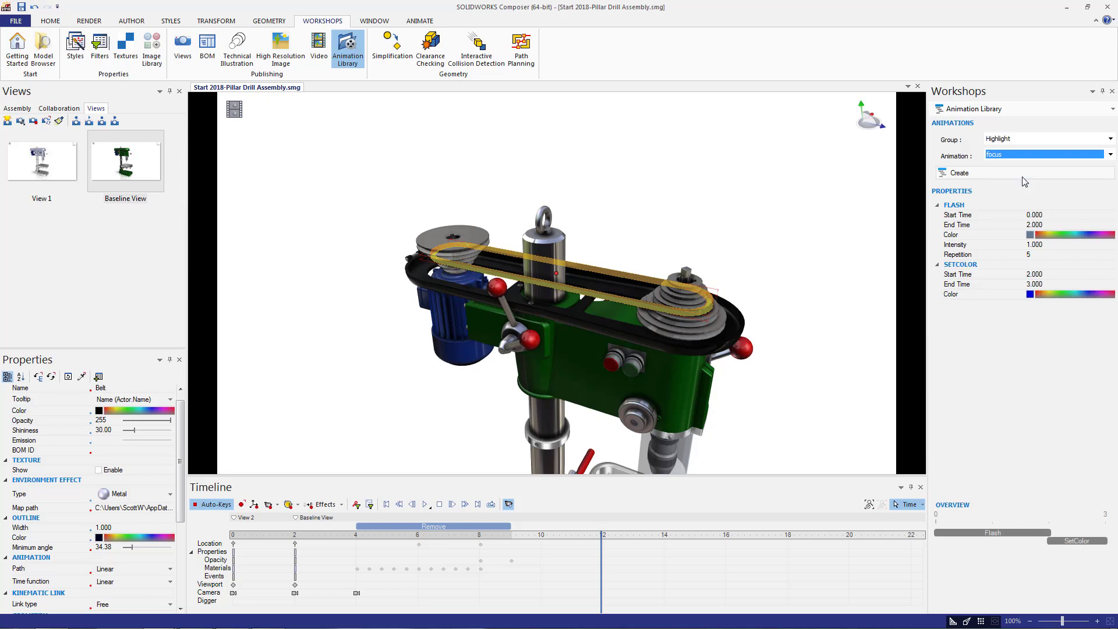
{"action": "left_click", "coordinate": [967, 174]}
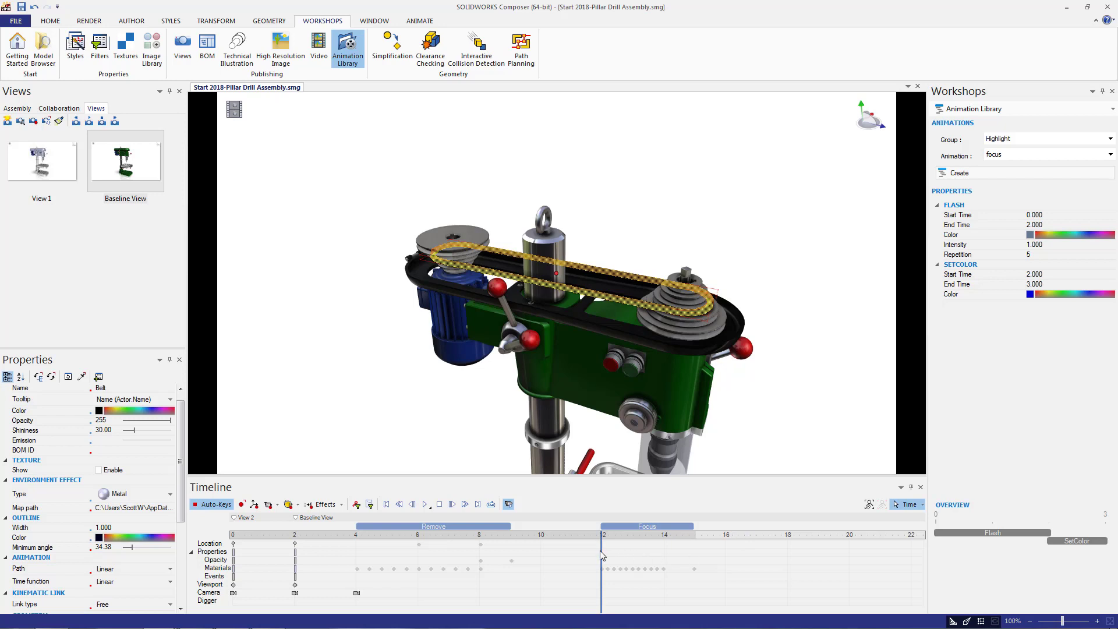
Key the belt at 16 seconds, and at about 17 seconds scale it to 1.2 in X and Z and re-centre it over the pulleys.
{"action": "left_click_drag", "start_coordinate": [601, 552], "coordinate": [725, 545]}
{"action": "scroll", "coordinate": [124, 536], "scroll_direction": "down", "scroll_amount": 5}
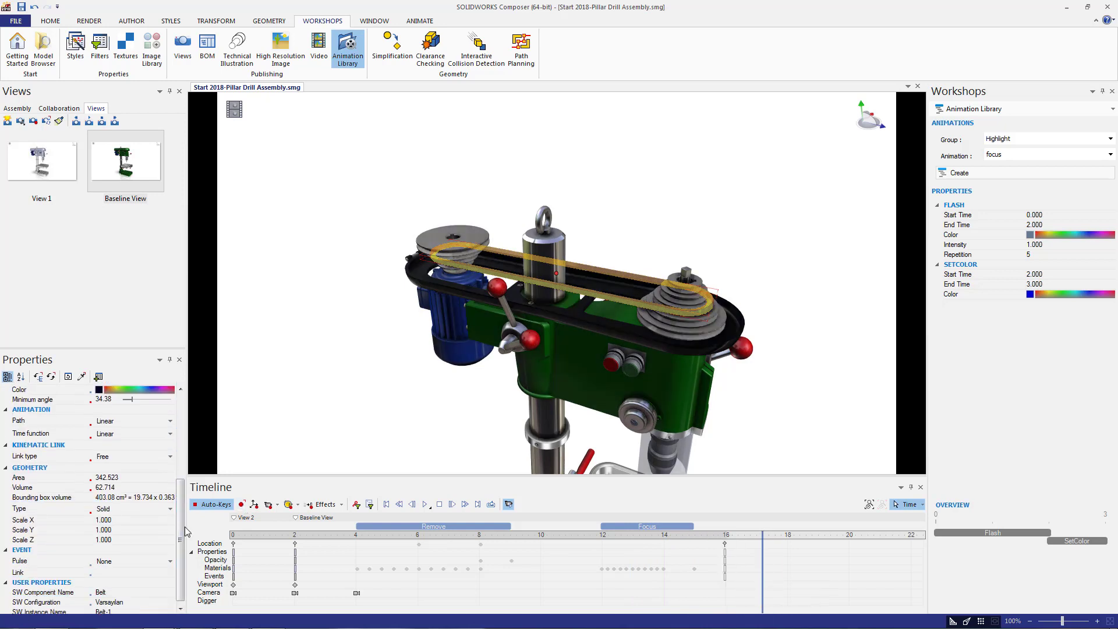
{"action": "left_click", "coordinate": [124, 519]}
{"action": "type", "text": "1.2"}
{"action": "key", "text": "Return"}
{"action": "left_click", "coordinate": [132, 540]}
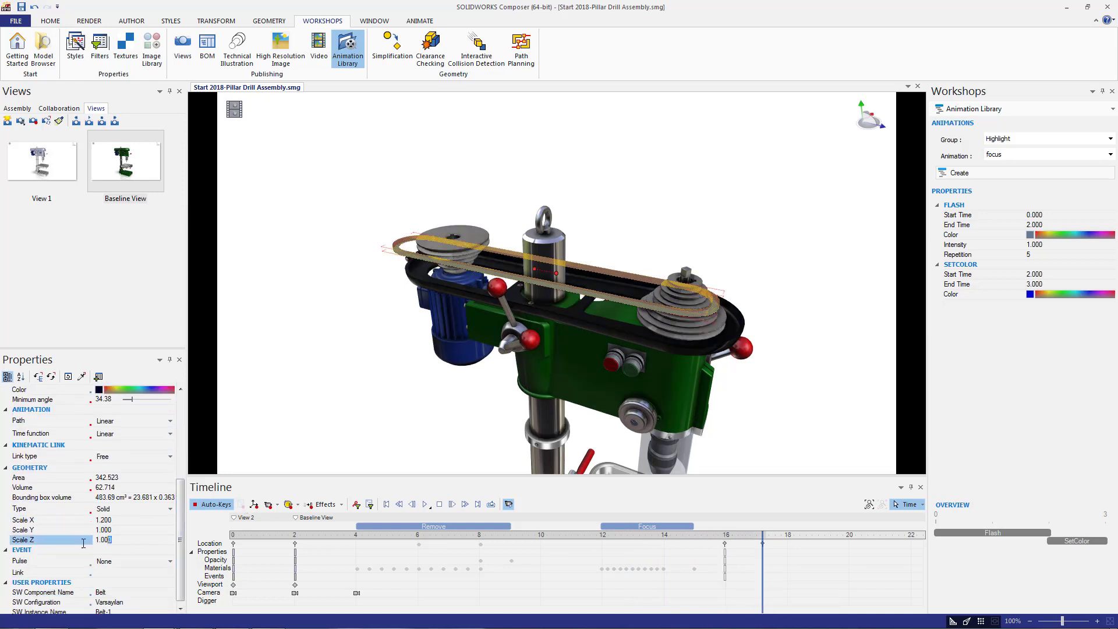
{"action": "type", "text": "1.2"}
{"action": "key", "text": "Return"}
{"action": "key", "text": "t"}
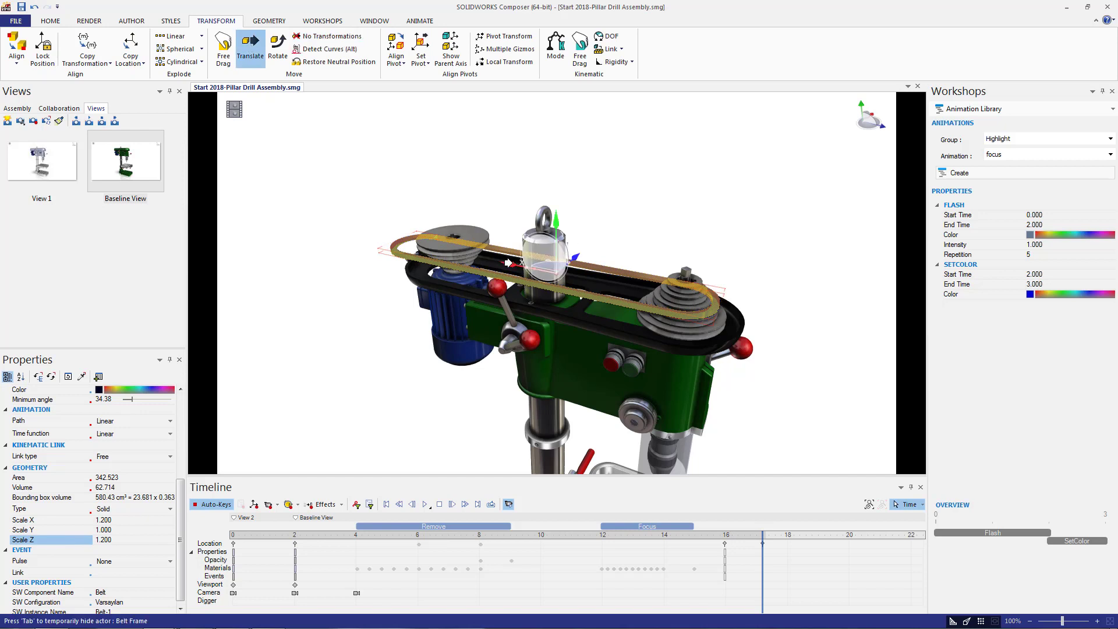
{"action": "key", "text": "Escape"}
Create the Motion group's remove animation for the belt at 18 seconds with translate axis 0, 2, 0 and play it back.
{"action": "left_click", "coordinate": [788, 549]}
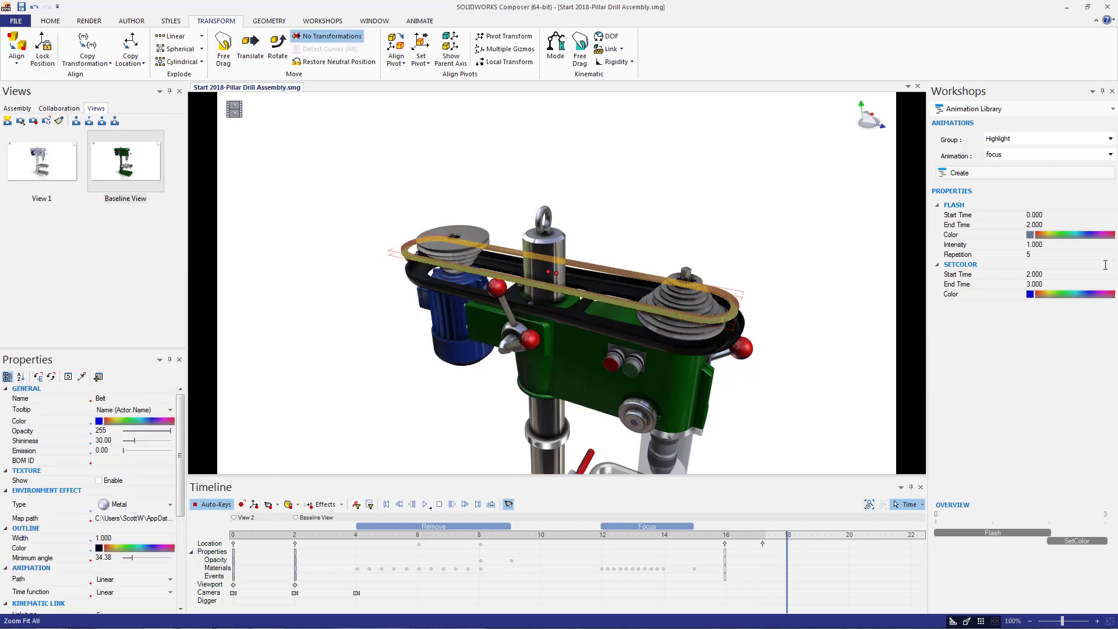
{"action": "left_click", "coordinate": [1018, 138]}
{"action": "left_click", "coordinate": [1017, 157]}
{"action": "left_click", "coordinate": [1018, 154]}
{"action": "left_click", "coordinate": [996, 174]}
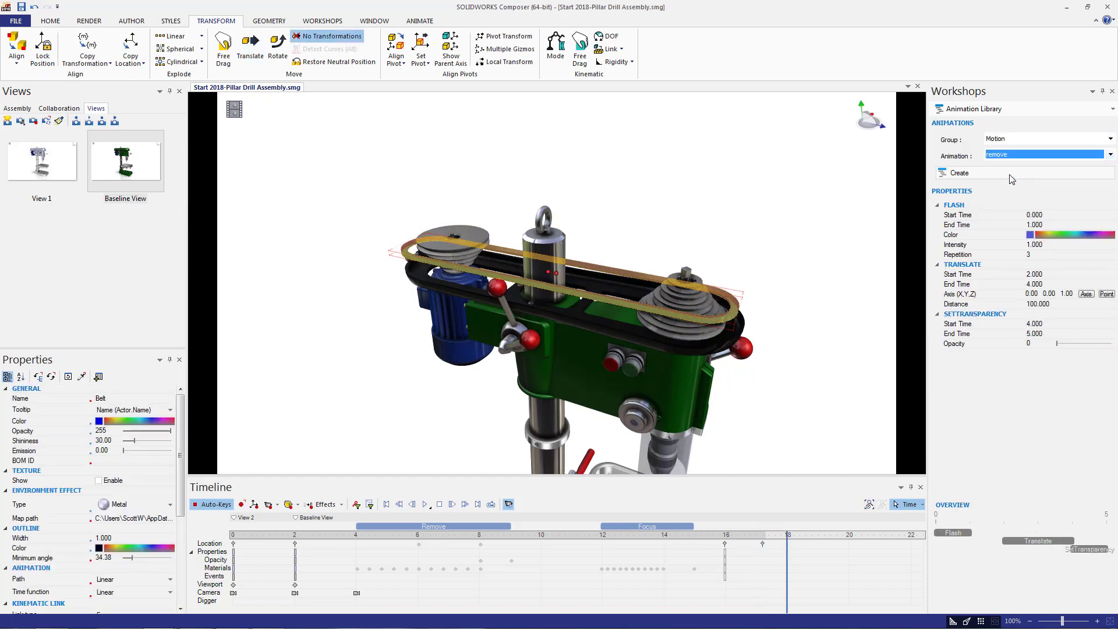
{"action": "double_click", "coordinate": [1064, 294]}
{"action": "type", "text": "0"}
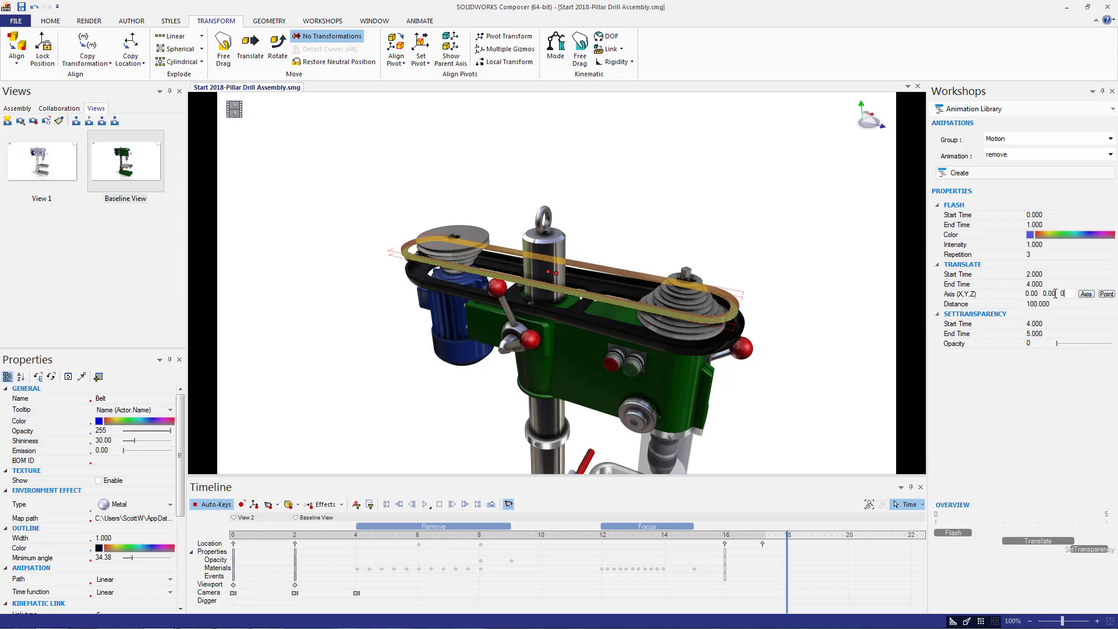
{"action": "double_click", "coordinate": [1055, 293]}
{"action": "type", "text": "2"}
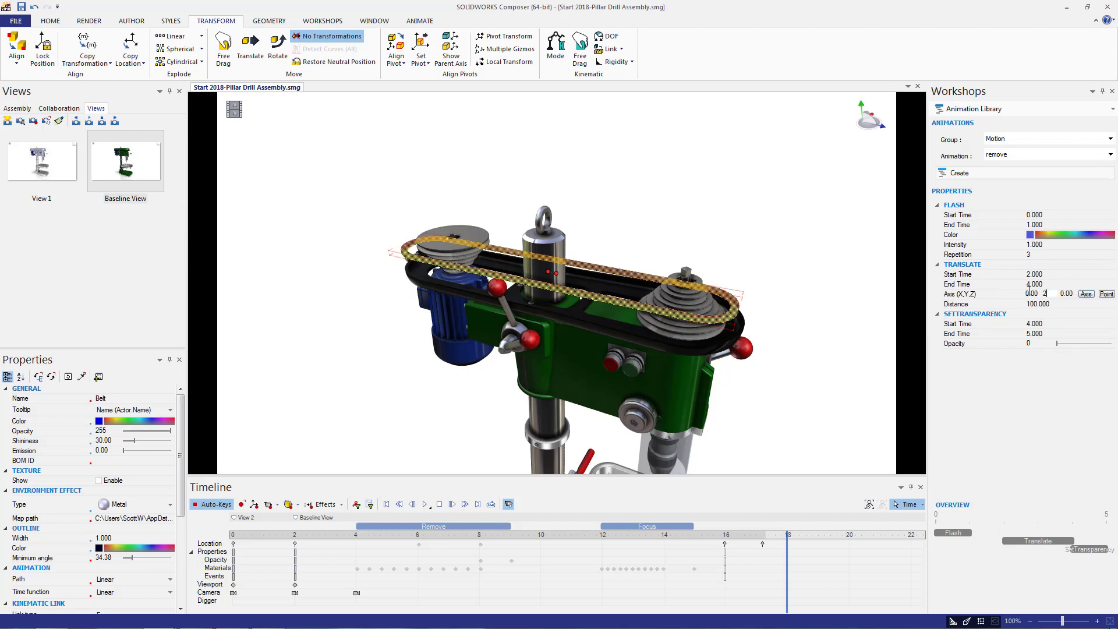
{"action": "left_click", "coordinate": [958, 173]}
{"action": "left_click", "coordinate": [425, 504]}
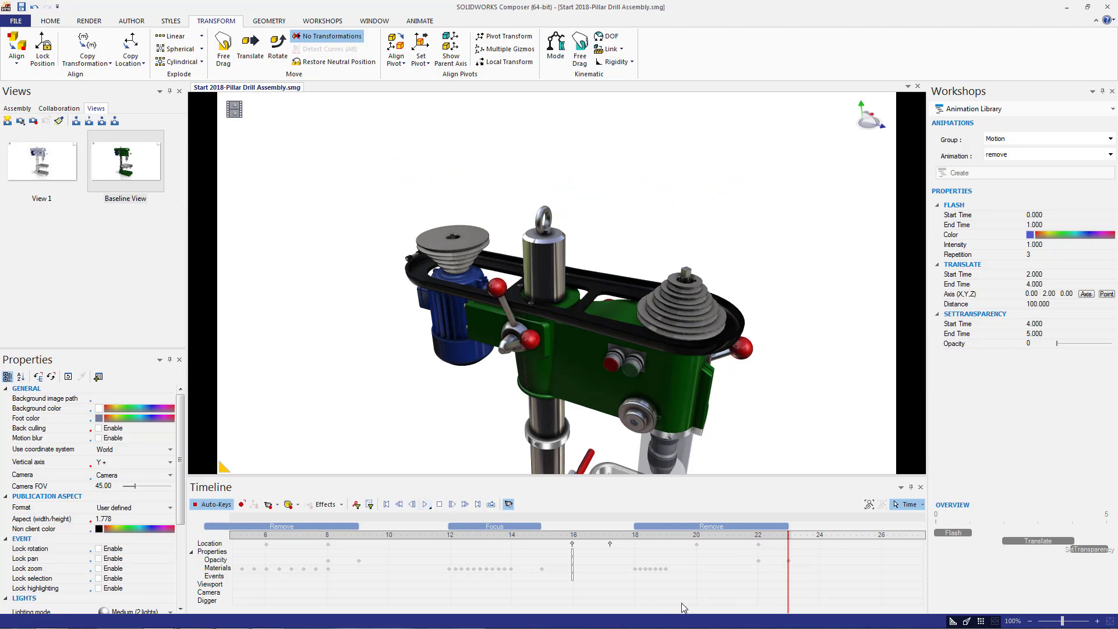
Create the Motion group's install animation for the belt at 26 seconds with the translate axis set to 0, -2, 0.
{"action": "left_click", "coordinate": [700, 598]}
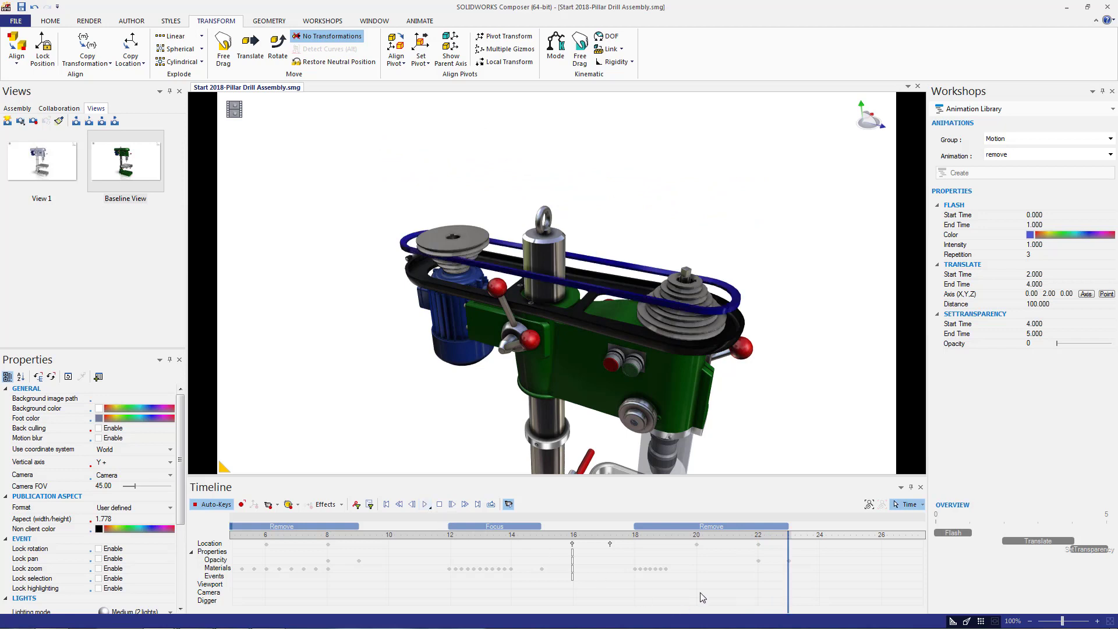
{"action": "left_click", "coordinate": [616, 265]}
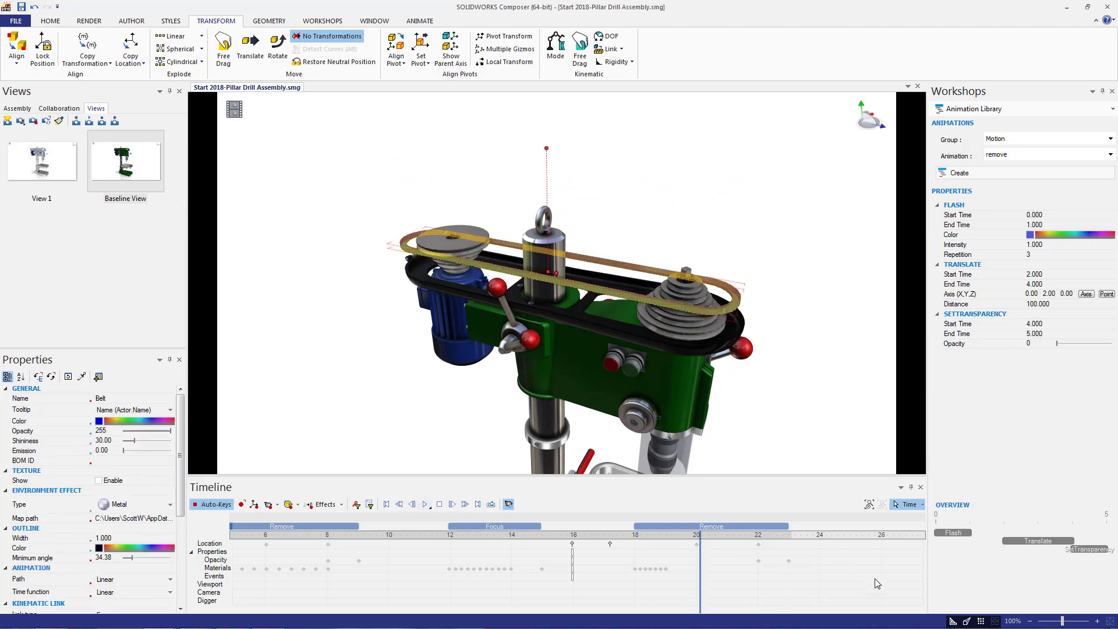
{"action": "left_click", "coordinate": [882, 554]}
{"action": "scroll", "coordinate": [881, 569], "scroll_direction": "down", "scroll_amount": 5}
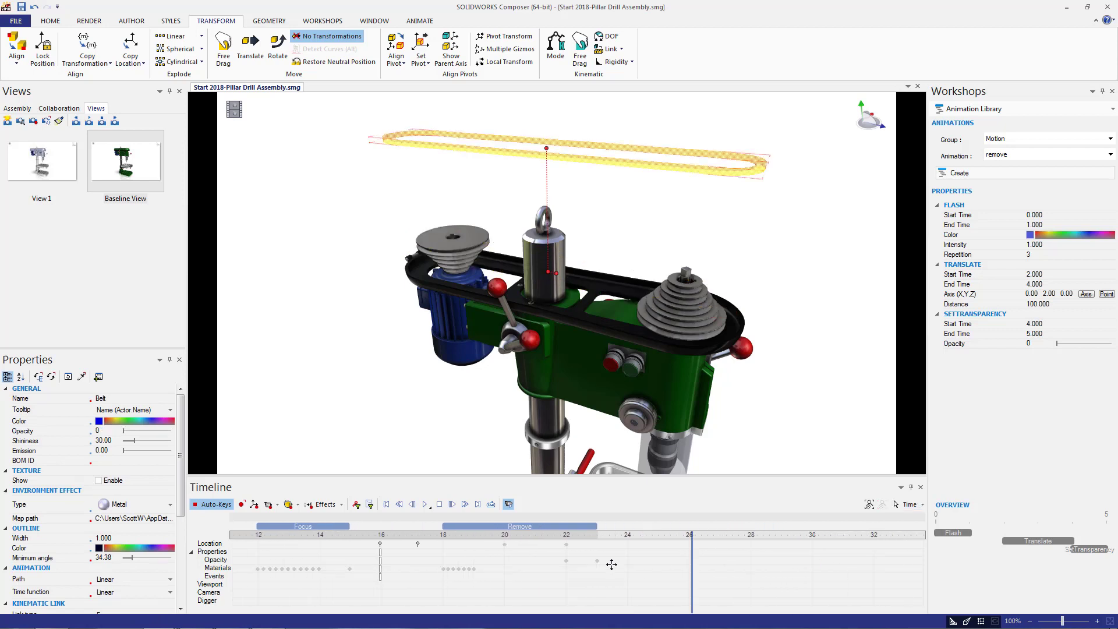
{"action": "left_click", "coordinate": [1014, 154]}
{"action": "left_click", "coordinate": [1010, 168]}
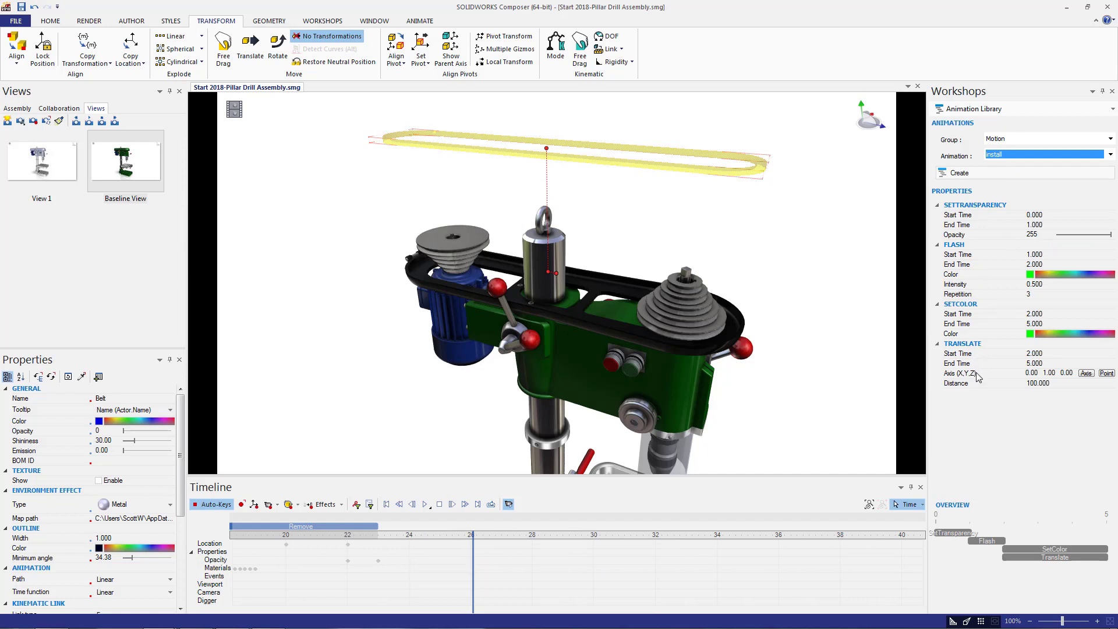
{"action": "left_click", "coordinate": [1044, 373]}
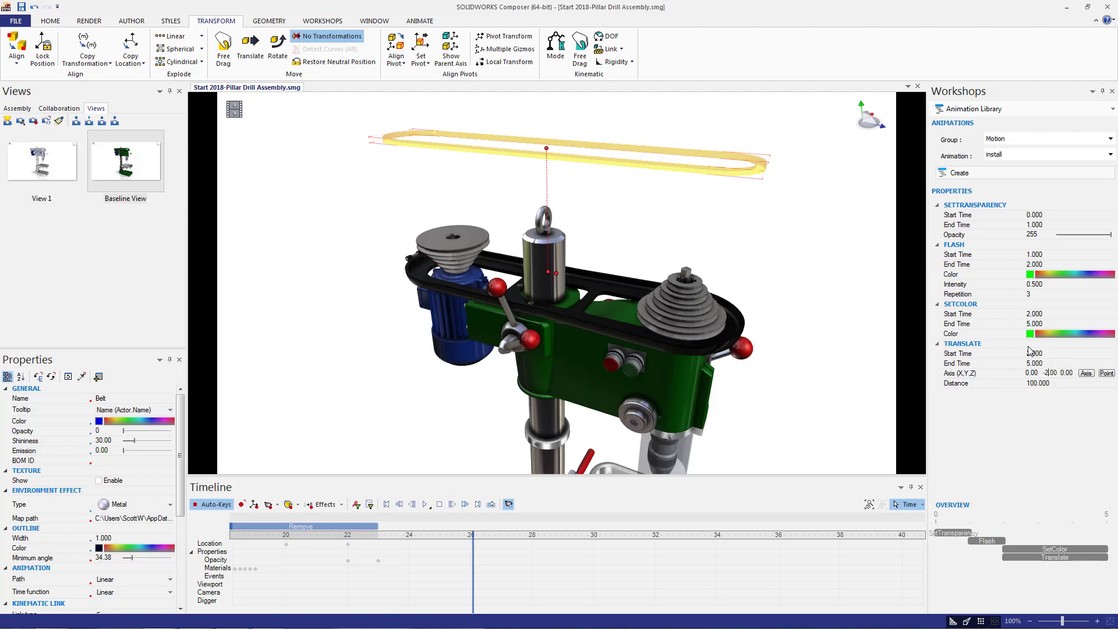
{"action": "left_click", "coordinate": [958, 174]}
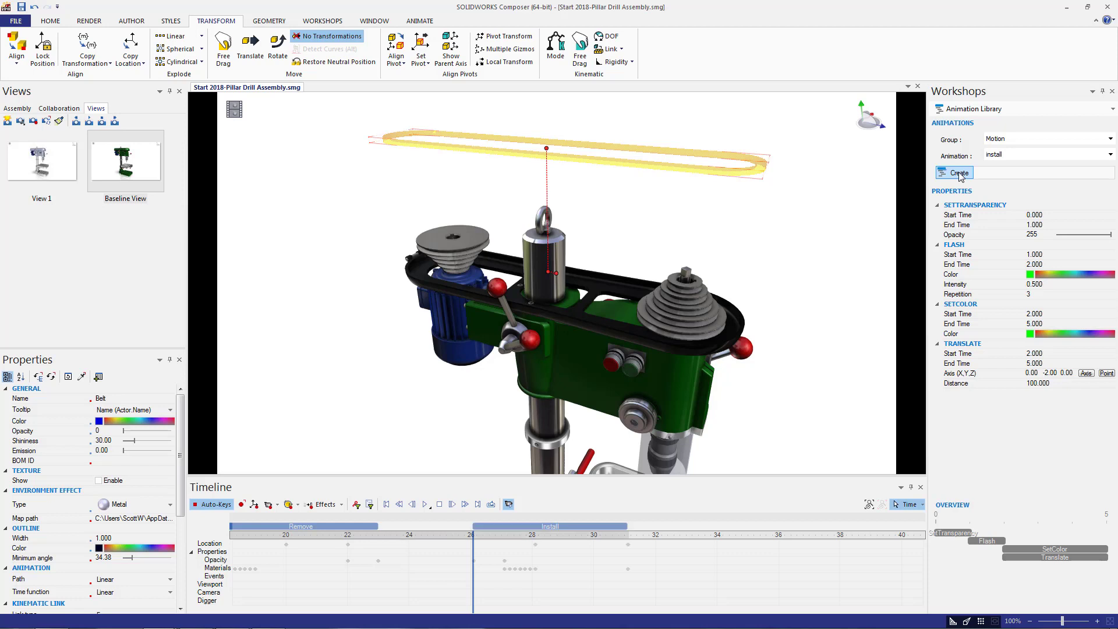
Key the belt at 32 seconds, and at about 33 seconds reset its X and Z scale to 1 and restore its neutral position.
{"action": "left_click", "coordinate": [401, 404]}
{"action": "left_click_drag", "start_coordinate": [473, 582], "coordinate": [654, 593]}
{"action": "left_click", "coordinate": [611, 272]}
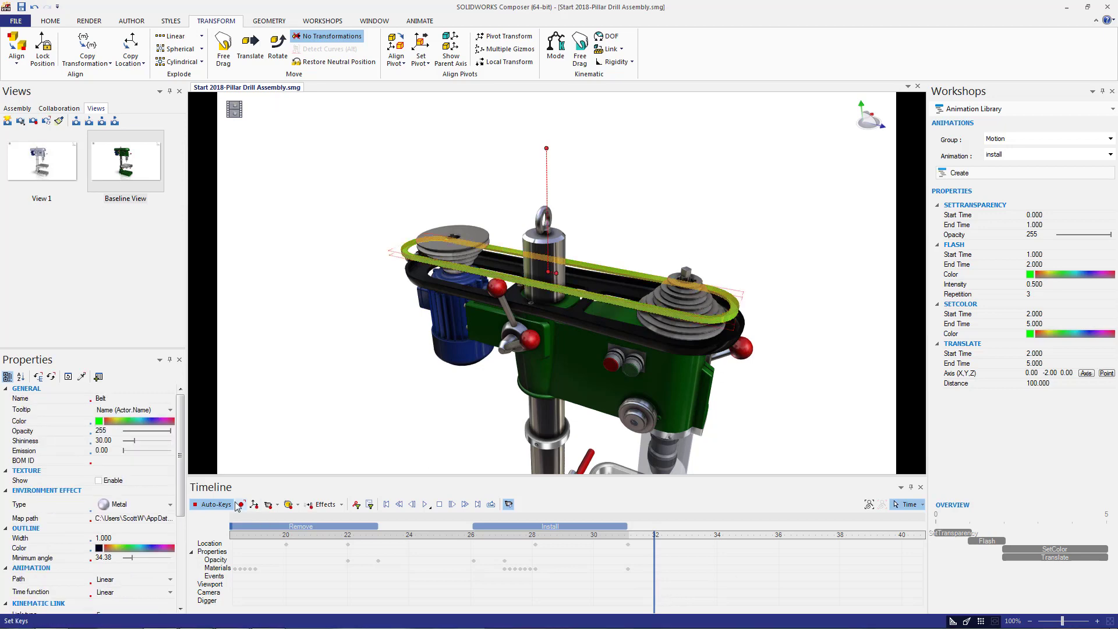
{"action": "left_click", "coordinate": [695, 560]}
{"action": "left_click_drag", "start_coordinate": [696, 561], "coordinate": [689, 561]}
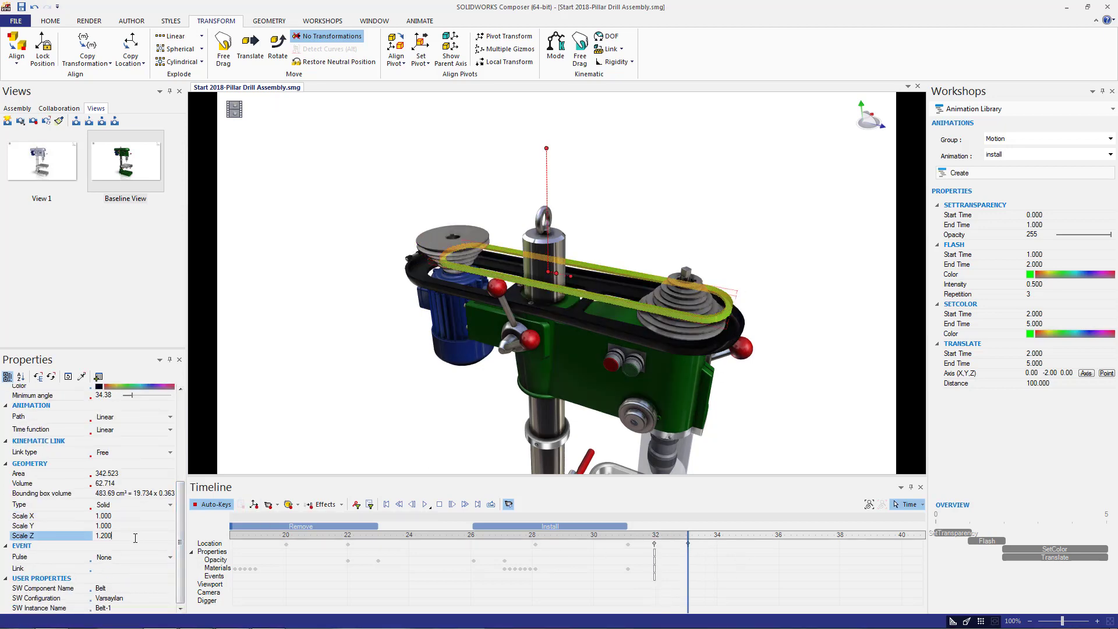
{"action": "left_click", "coordinate": [338, 62]}
Rewind the timeline to the start and play back the complete pillar drill animation.
{"action": "mouse_move", "coordinate": [690, 628]}
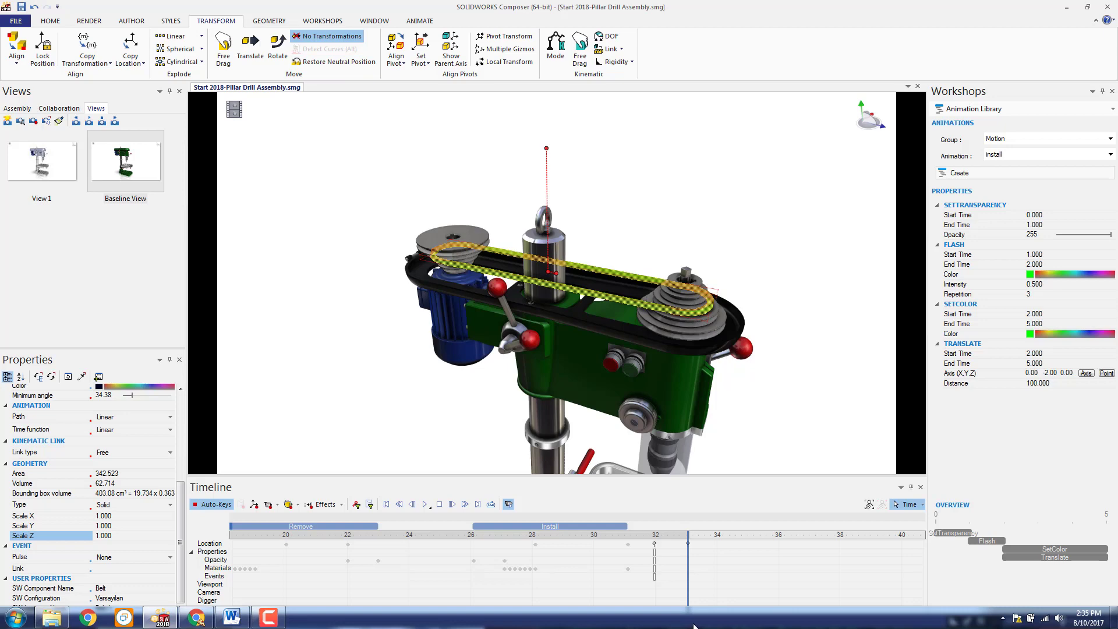
{"action": "left_click", "coordinate": [386, 504]}
{"action": "left_click", "coordinate": [424, 505]}
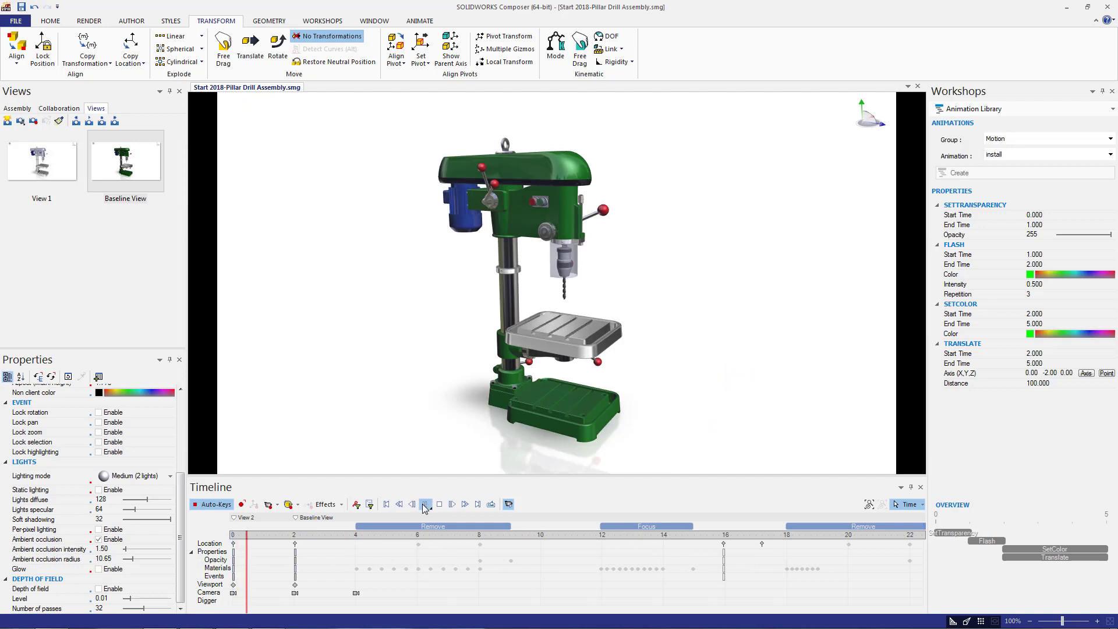